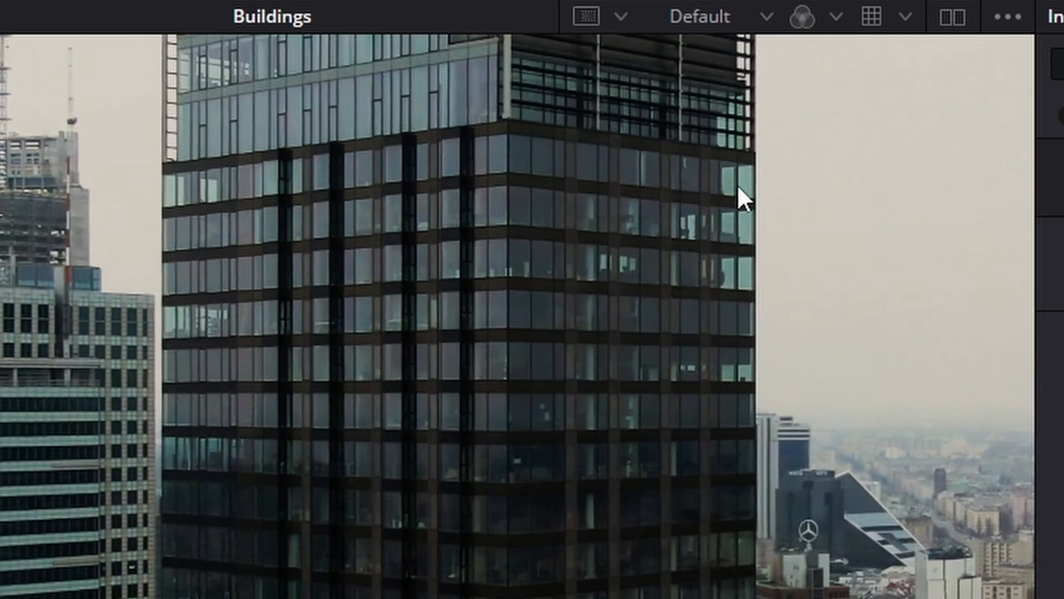
pyautogui.scroll(5, 738, 188)
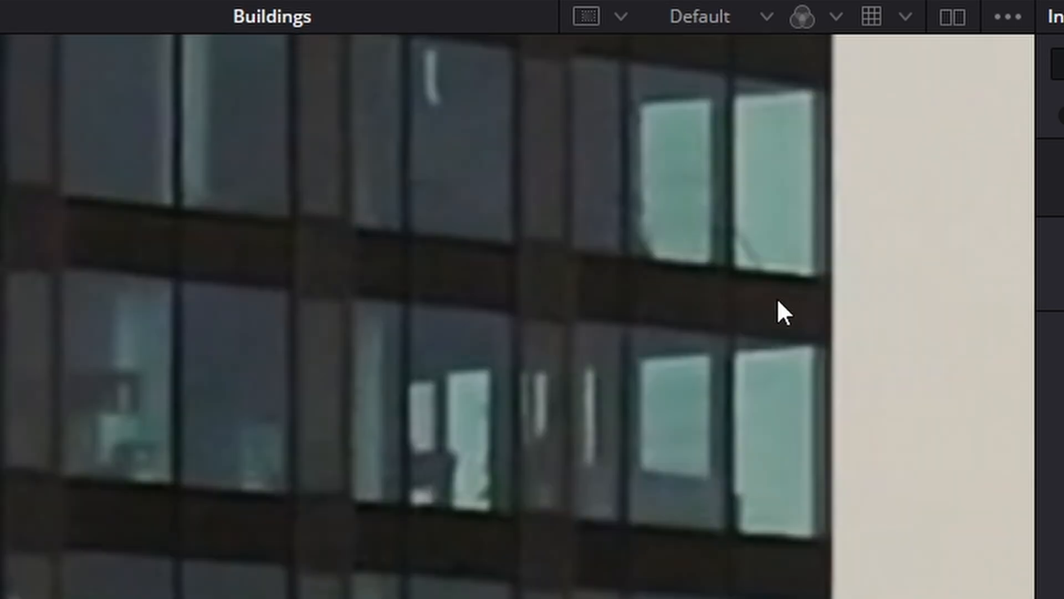
pyautogui.scroll(-5, 592, 424)
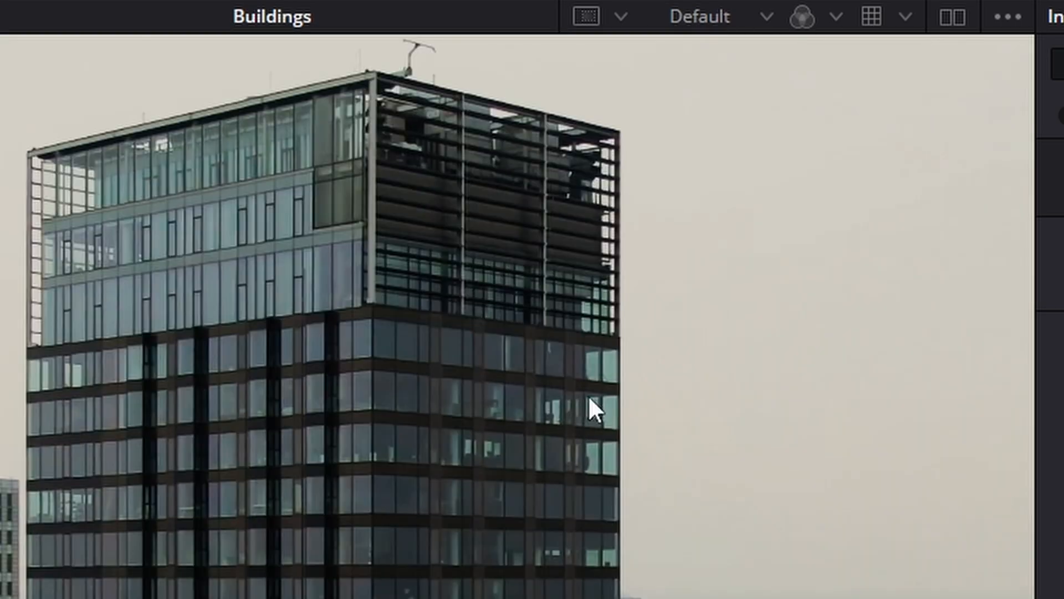
pyautogui.scroll(-4, 604, 398)
pyautogui.scroll(4, 582, 395)
pyautogui.scroll(-2, 558, 390)
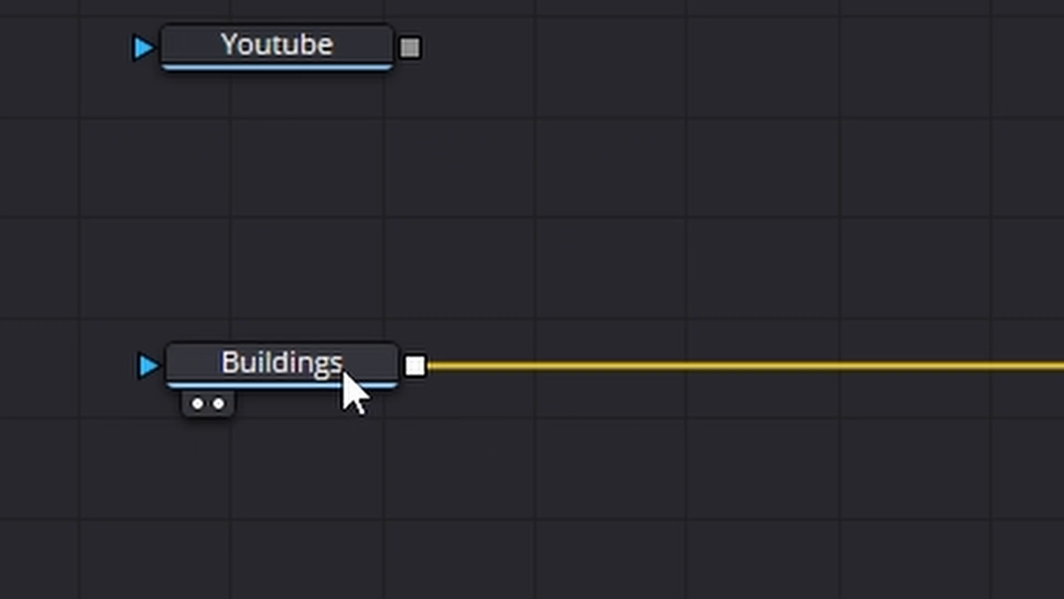
# Add an Unsharp Mask node directly after the Buildings node.
pyautogui.click(224, 519)
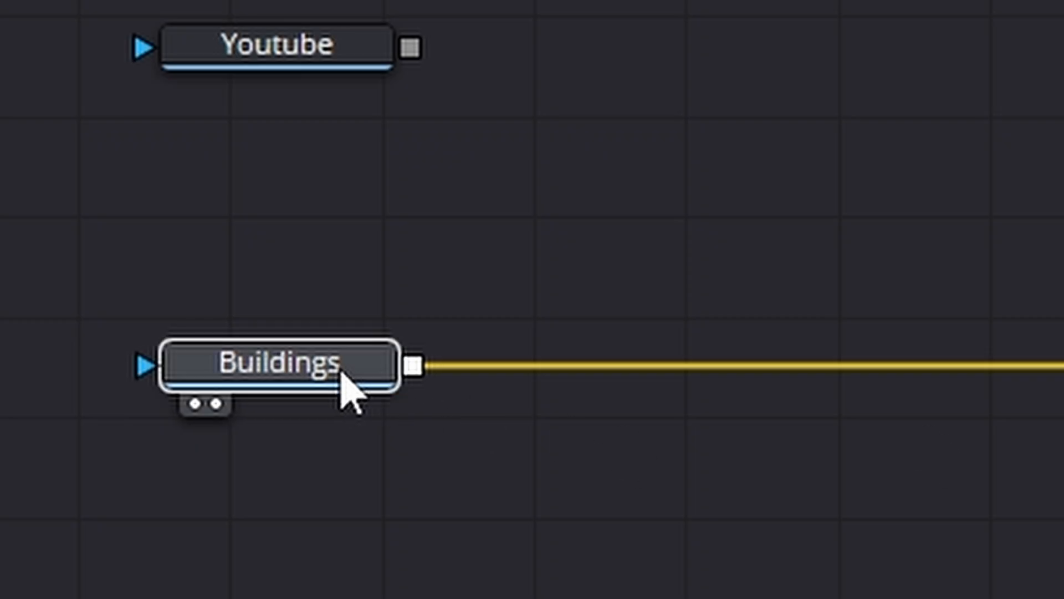
pyautogui.moveTo(341, 374)
pyautogui.mouseDown()
pyautogui.moveTo(316, 380)
pyautogui.moveTo(328, 380)
pyautogui.mouseUp()
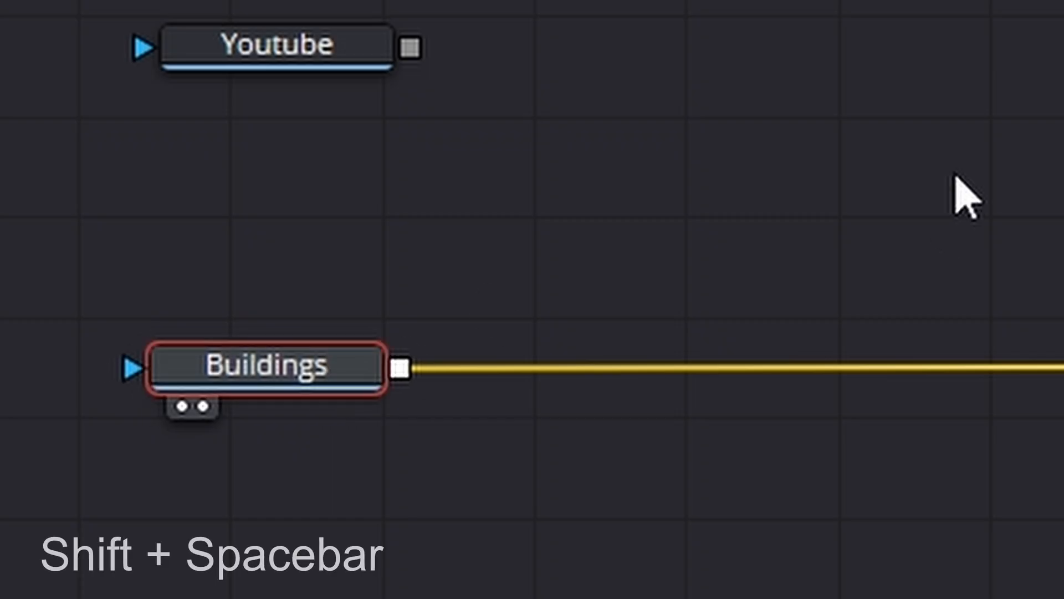
pyautogui.hotkey('shift', 'space')
pyautogui.write('un')
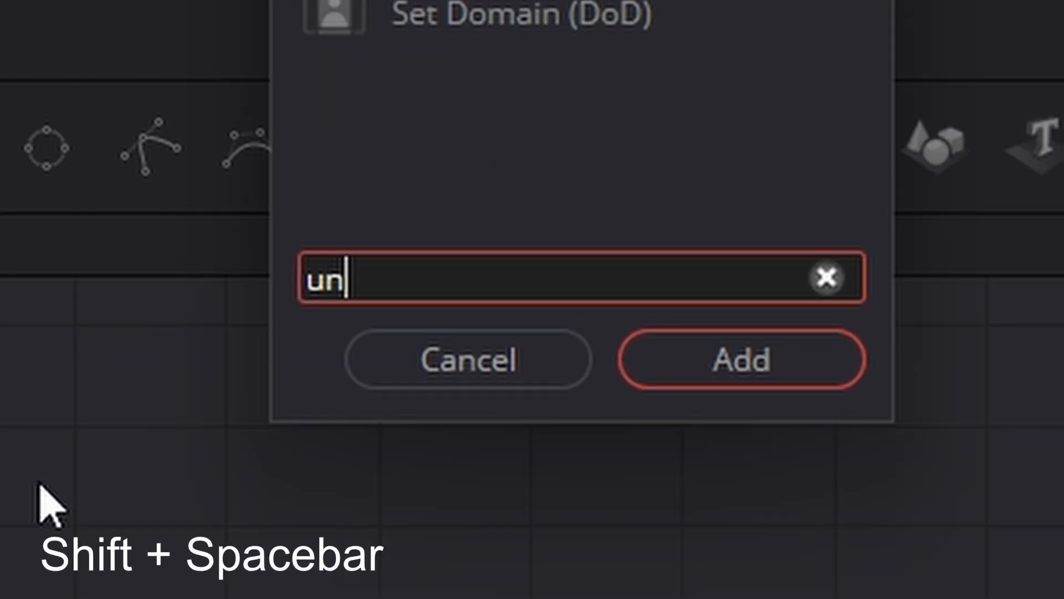
pyautogui.write('s')
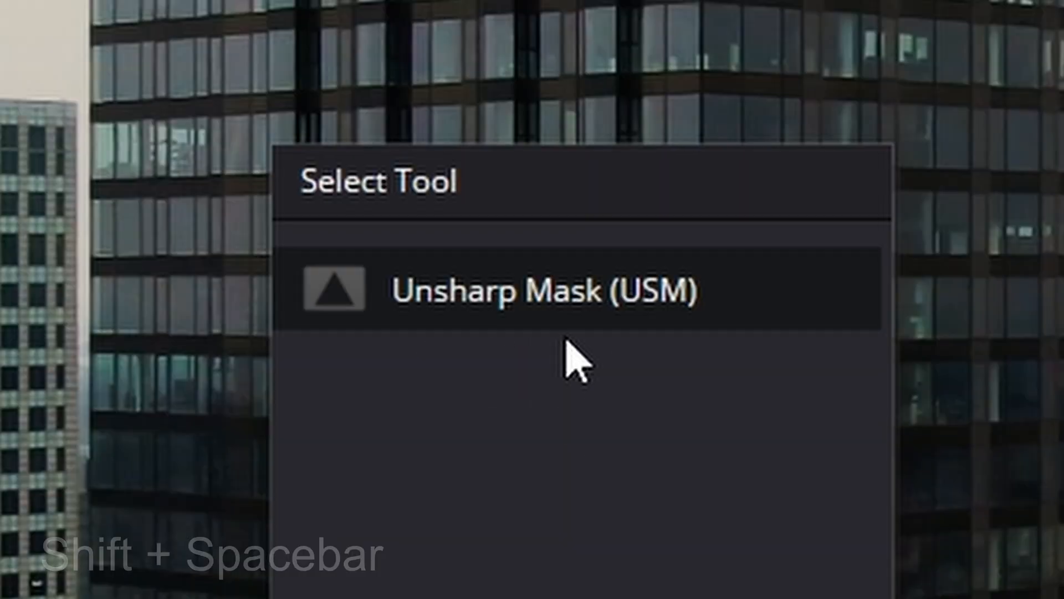
pyautogui.press('Return')
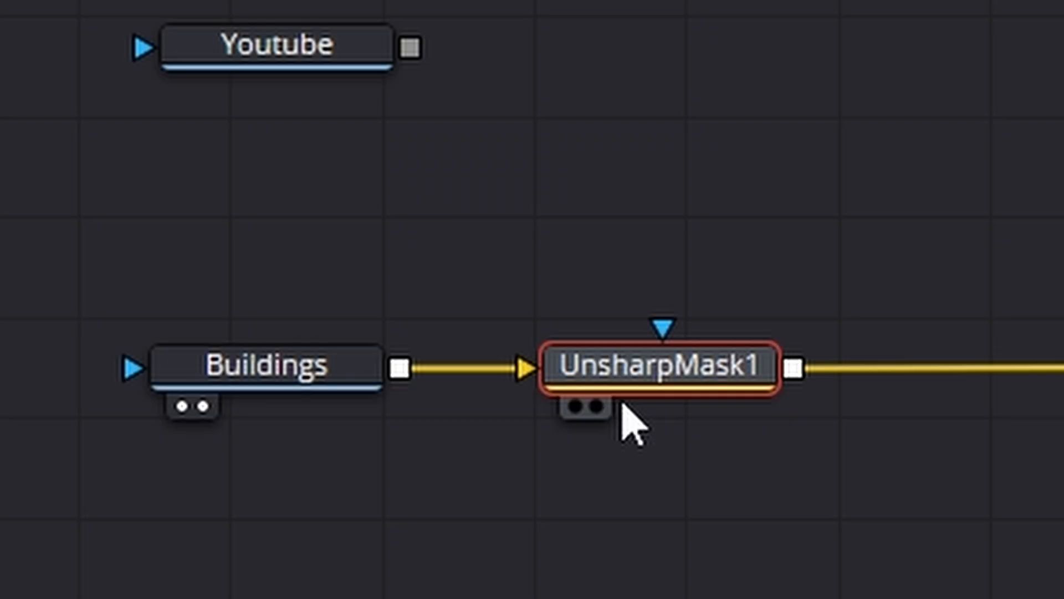
# Show the Unsharp Mask output in the second viewer and inspect the sharpened window edges of the tower.
pyautogui.click(286, 532)
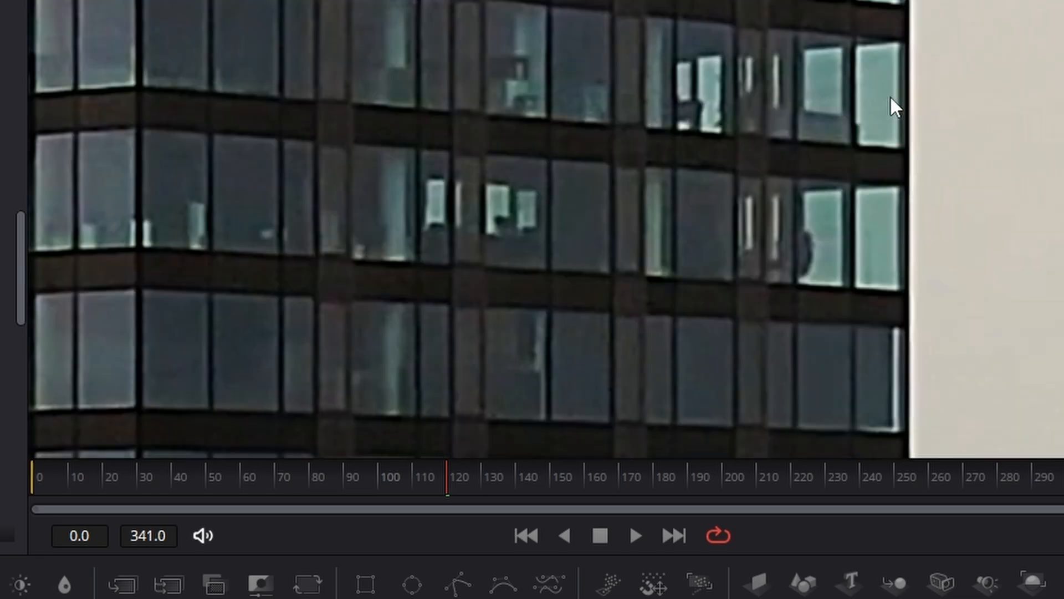
pyautogui.scroll(3, 881, 102)
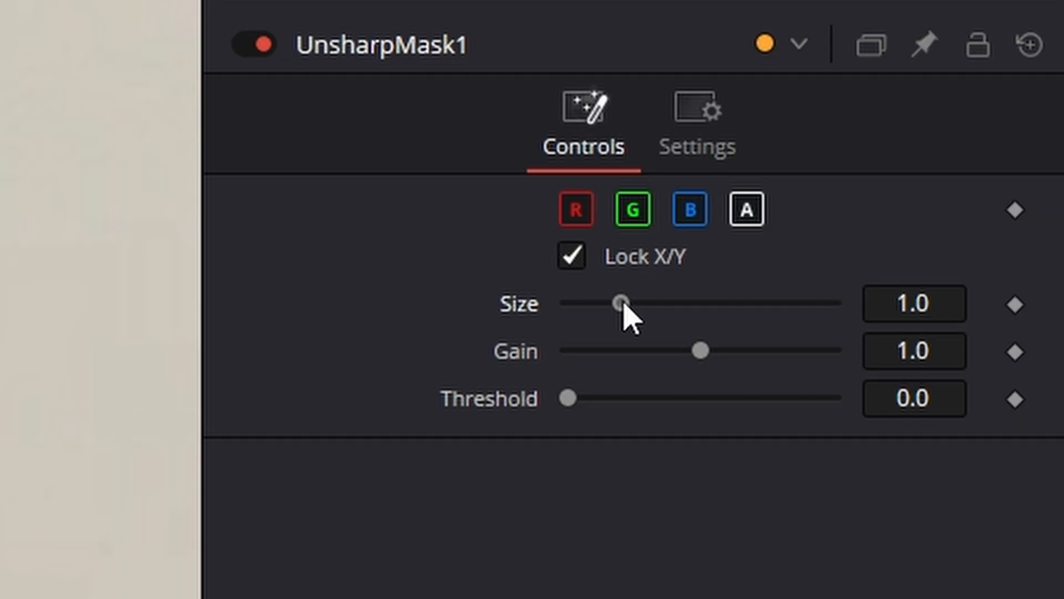
pyautogui.moveTo(623, 302); pyautogui.dragTo(647, 317)
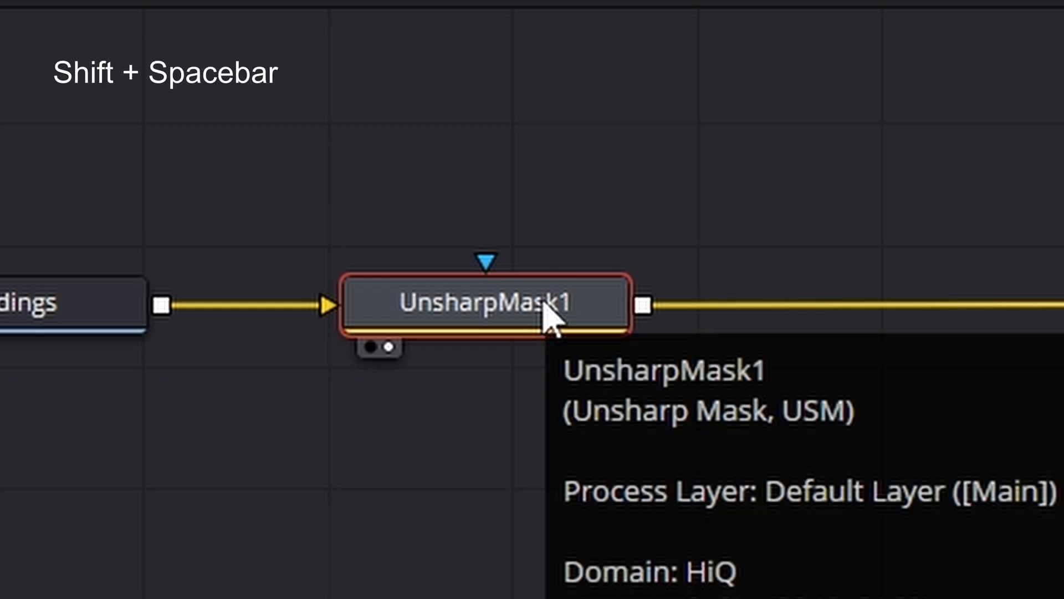
# Add a Planar Tracker node directly after the Unsharp Mask node.
pyautogui.hotkey('shift', 'space')
pyautogui.press('BackSpace')
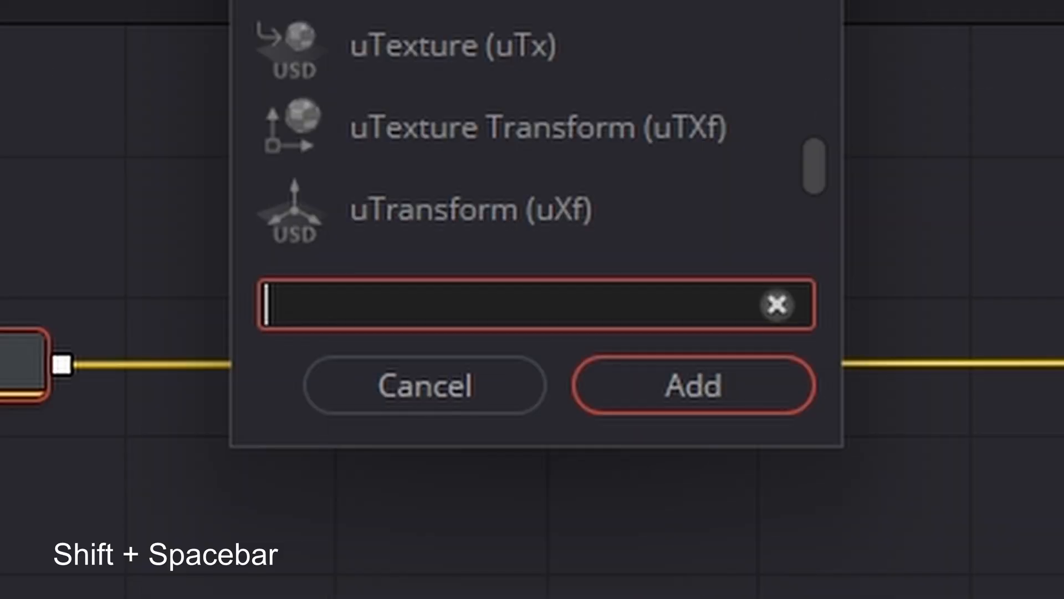
pyautogui.write('pla')
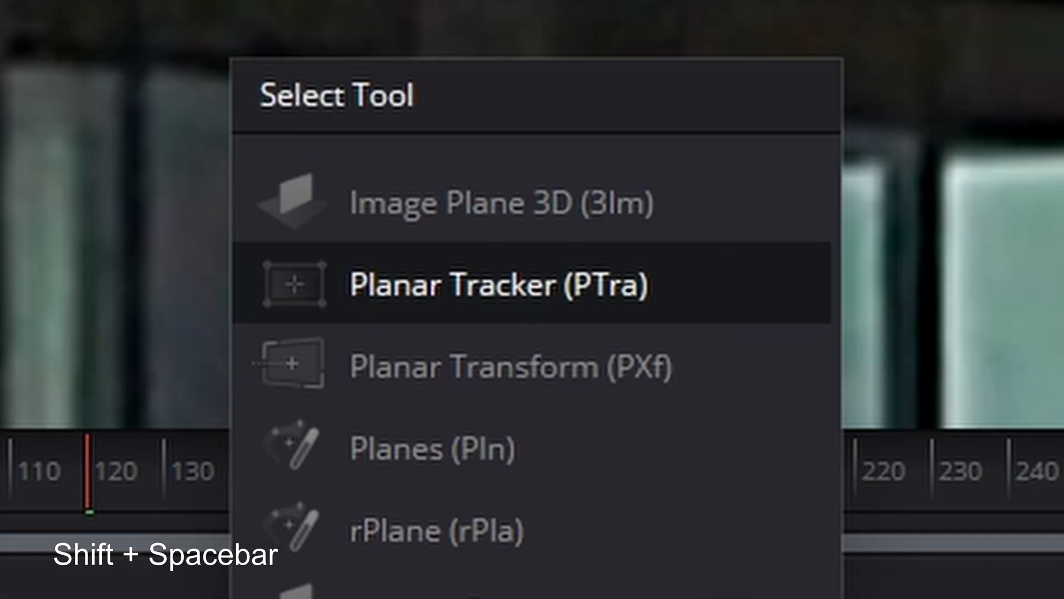
pyautogui.write('n')
pyautogui.click(702, 389)
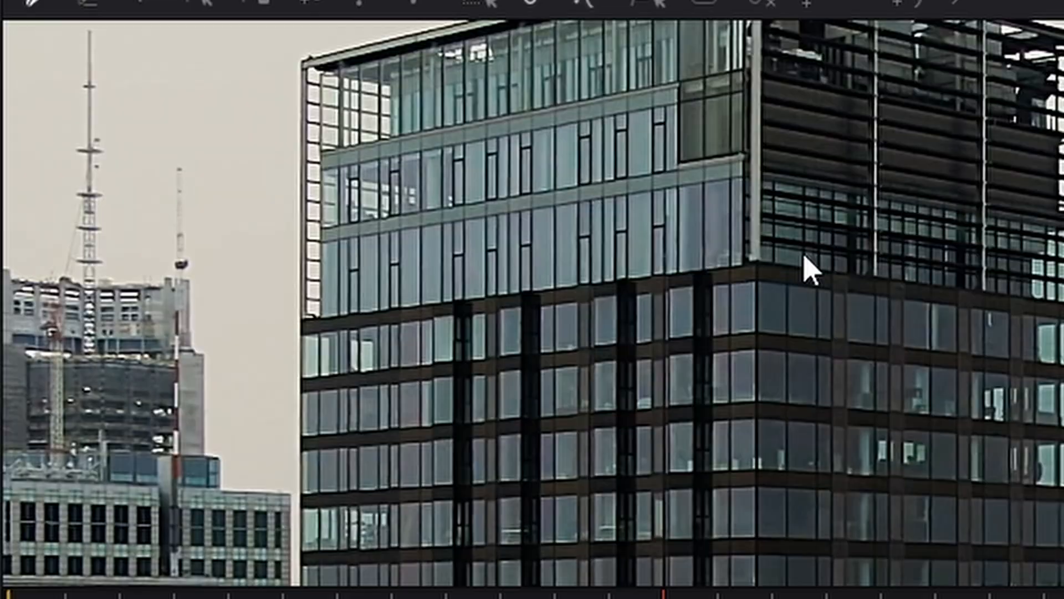
# Draw a closed four-point tracking pattern around the upper floors of the tower's right face, below the lattice crown.
pyautogui.scroll(5, 798, 255)
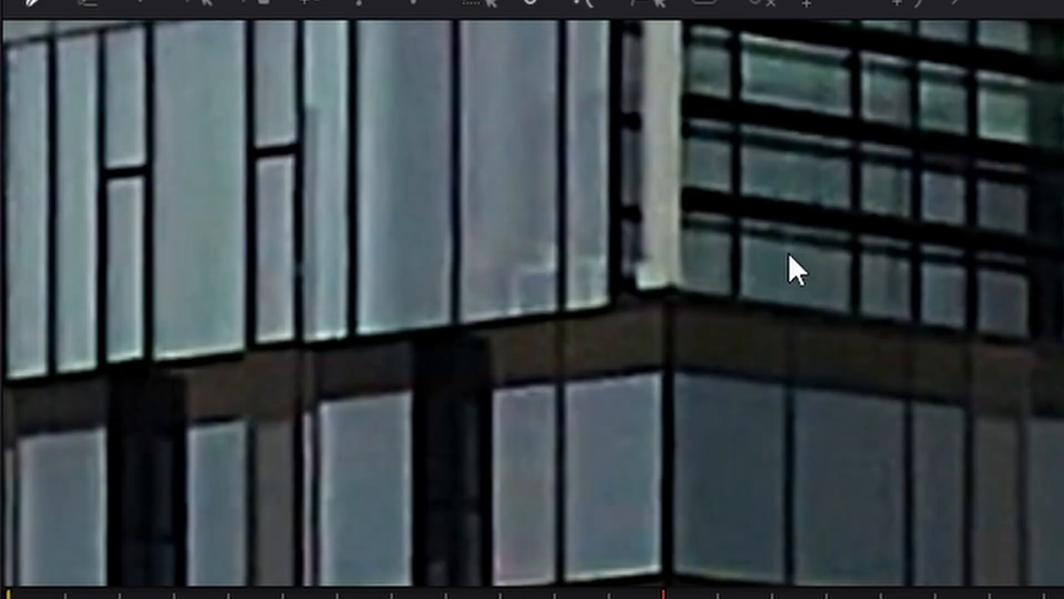
pyautogui.click(621, 313)
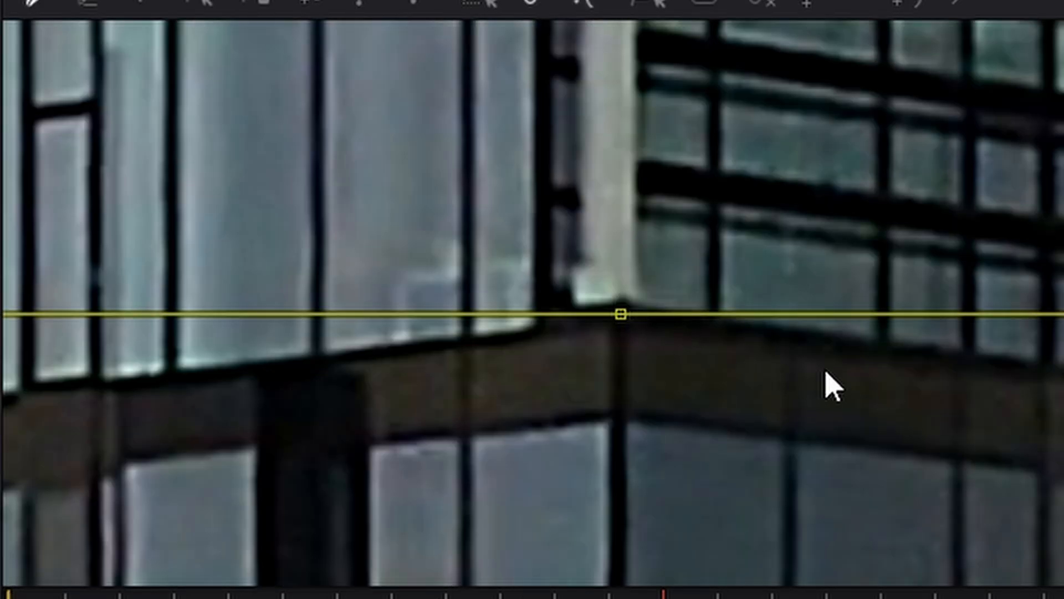
pyautogui.scroll(-3, 830, 380)
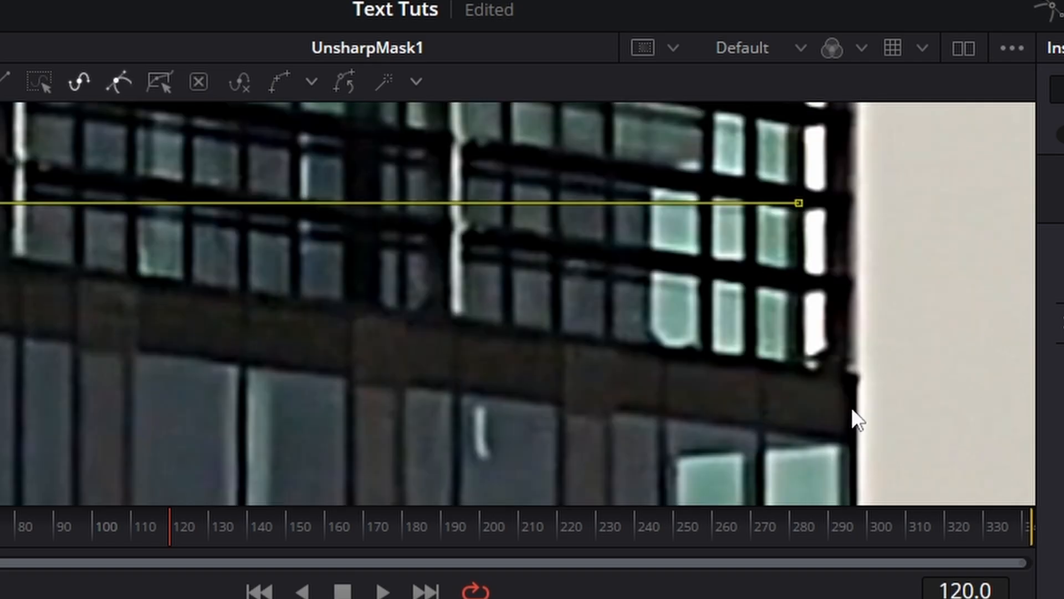
pyautogui.scroll(3, 855, 416)
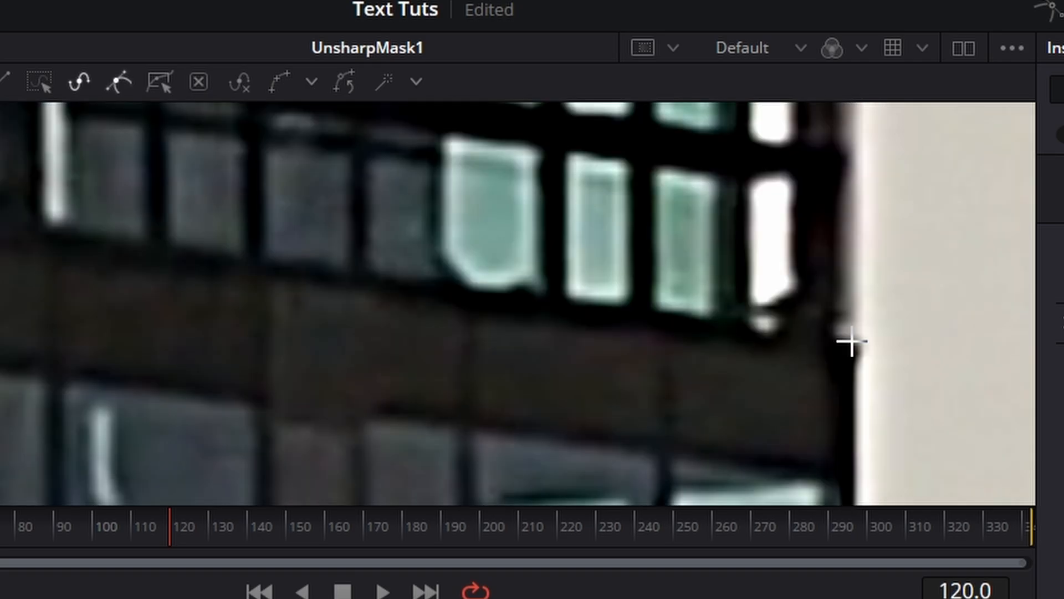
pyautogui.scroll(-5, 850, 344)
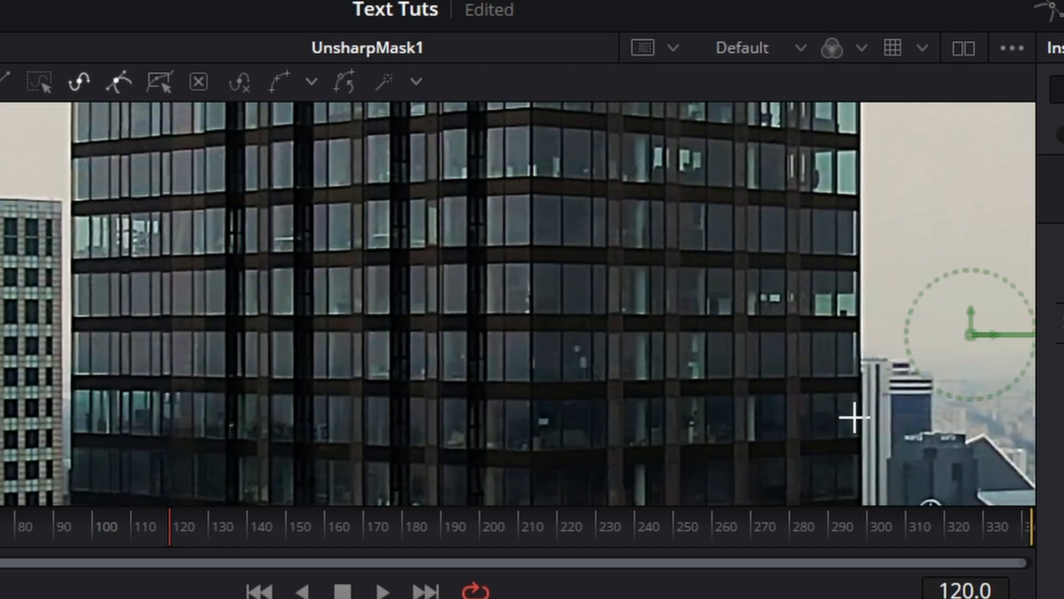
pyautogui.scroll(4, 854, 417)
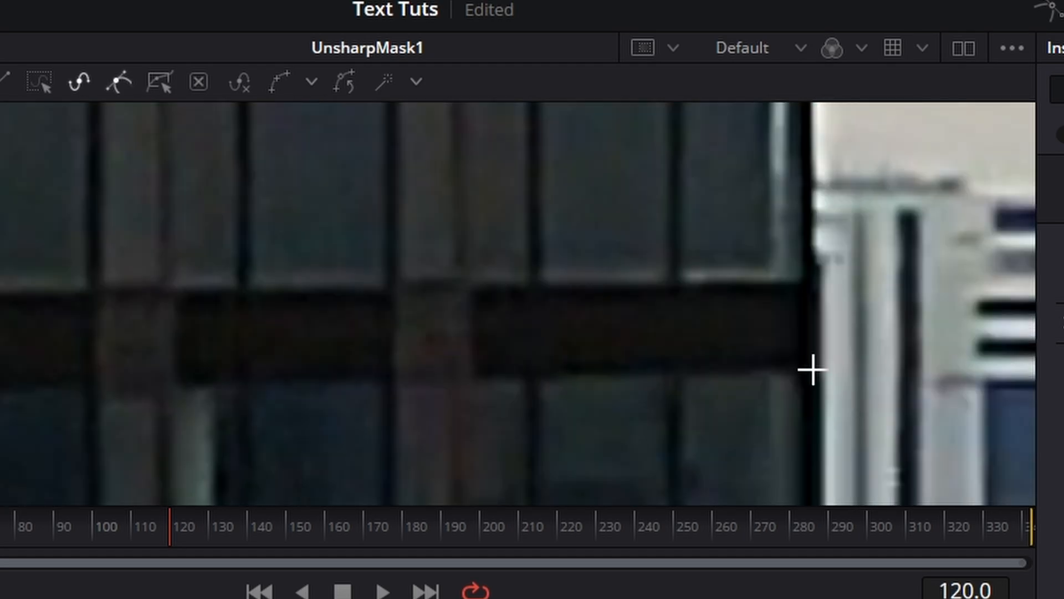
pyautogui.click(814, 366)
pyautogui.scroll(-3, 638, 427)
pyautogui.scroll(5, 116, 422)
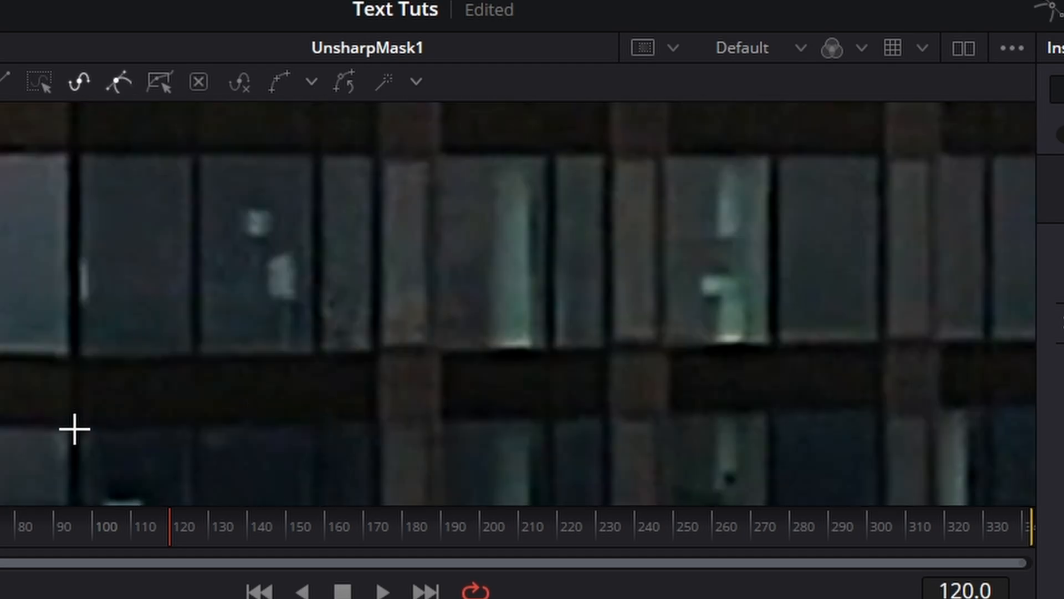
pyautogui.click(75, 429)
pyautogui.scroll(-5, 142, 404)
pyautogui.scroll(5, 111, 318)
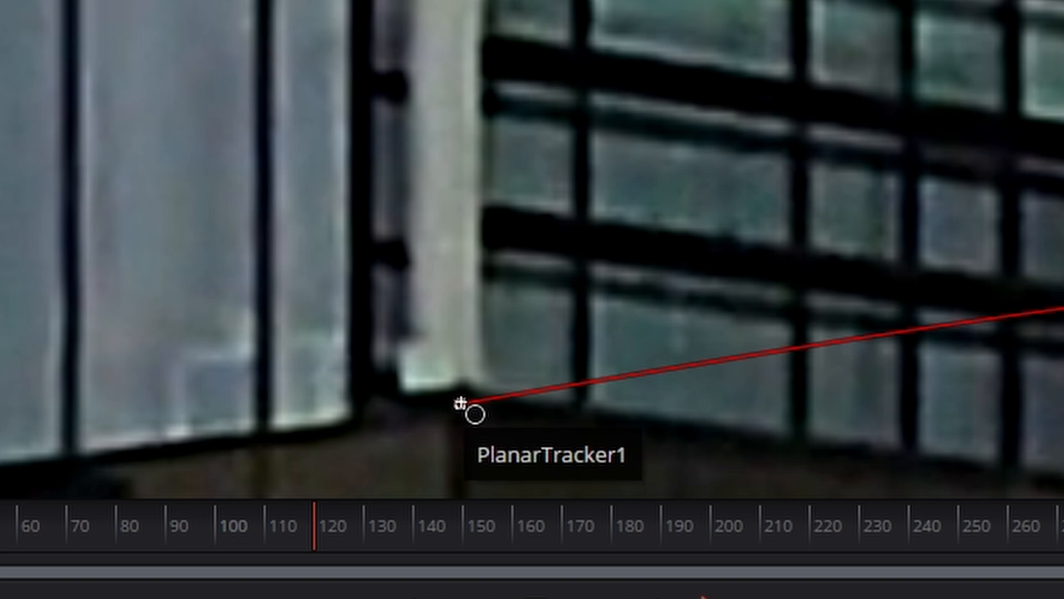
pyautogui.click(460, 403)
pyautogui.scroll(-5, 444, 272)
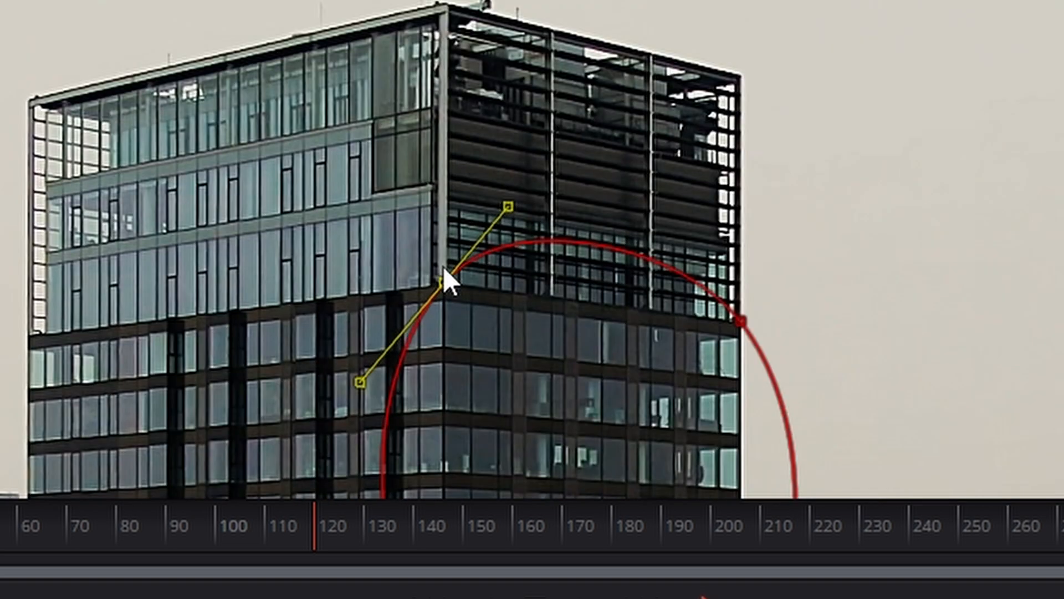
# Select all points of the tracking pattern and make its segments straight lines.
pyautogui.scroll(-3, 444, 269)
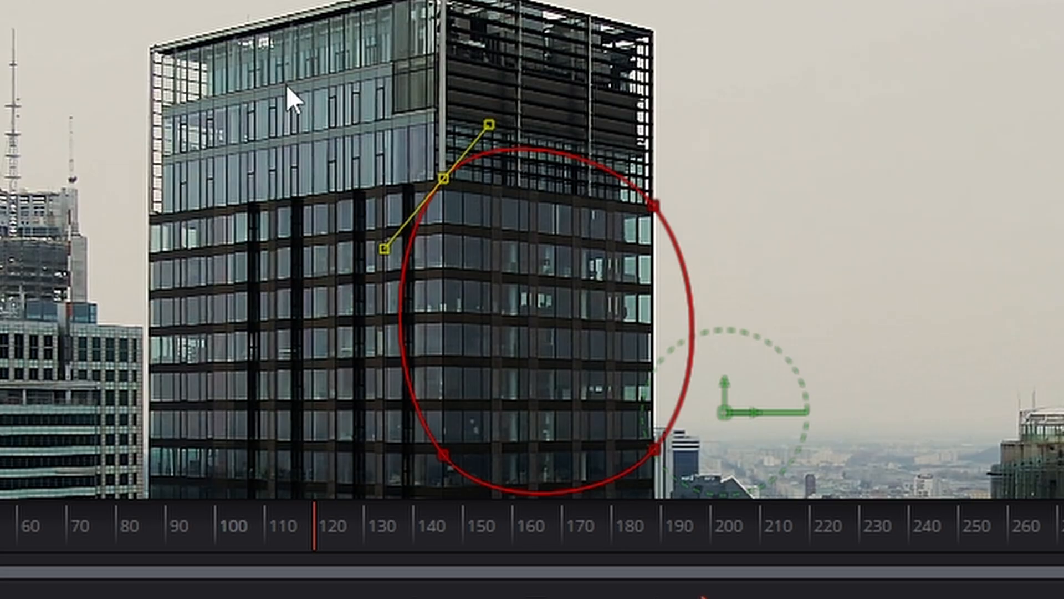
pyautogui.moveTo(286, 84); pyautogui.dragTo(912, 585)
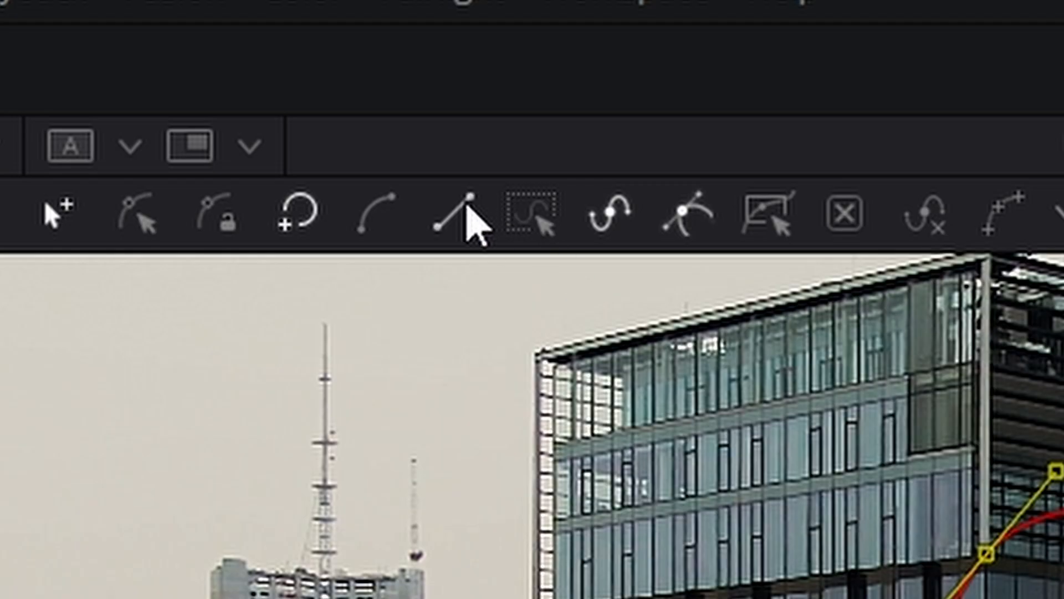
pyautogui.click(459, 200)
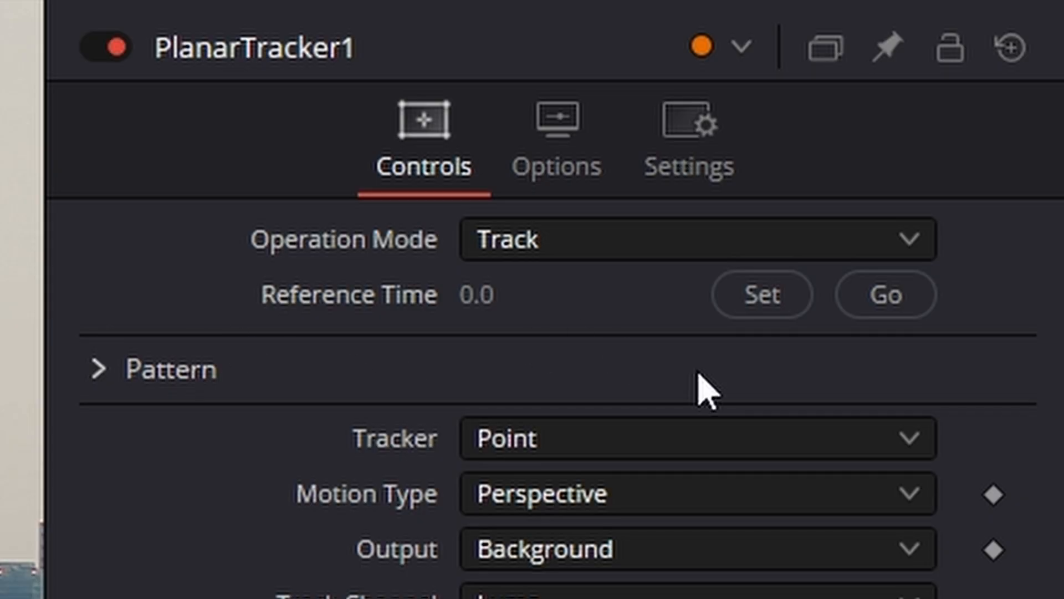
# Set frame 120 as the planar tracker's reference time and track the pattern from it backward and forward to both clip ends.
pyautogui.click(775, 307)
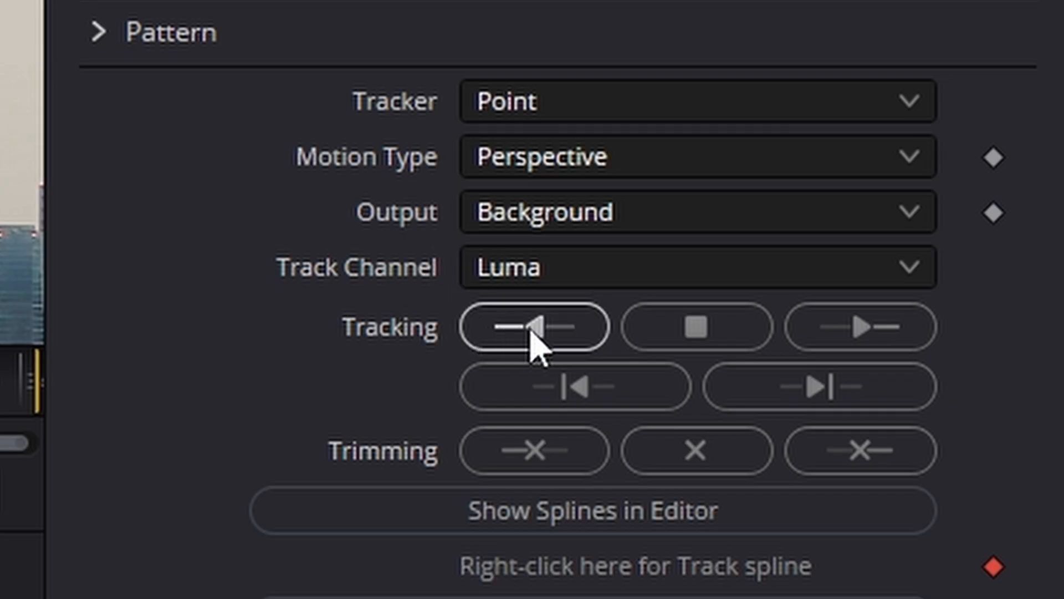
pyautogui.click(541, 341)
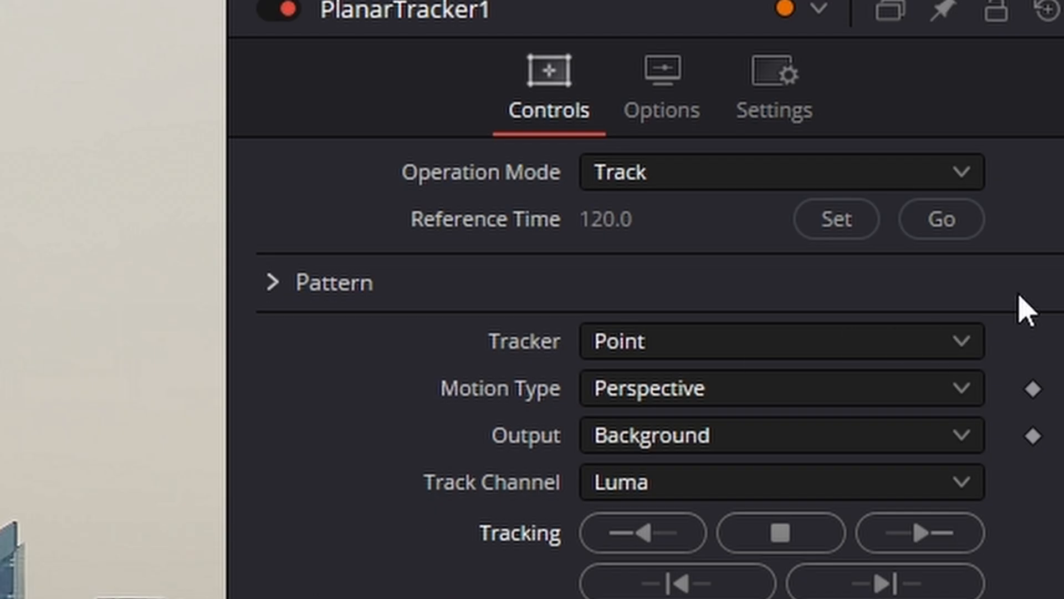
pyautogui.click(943, 220)
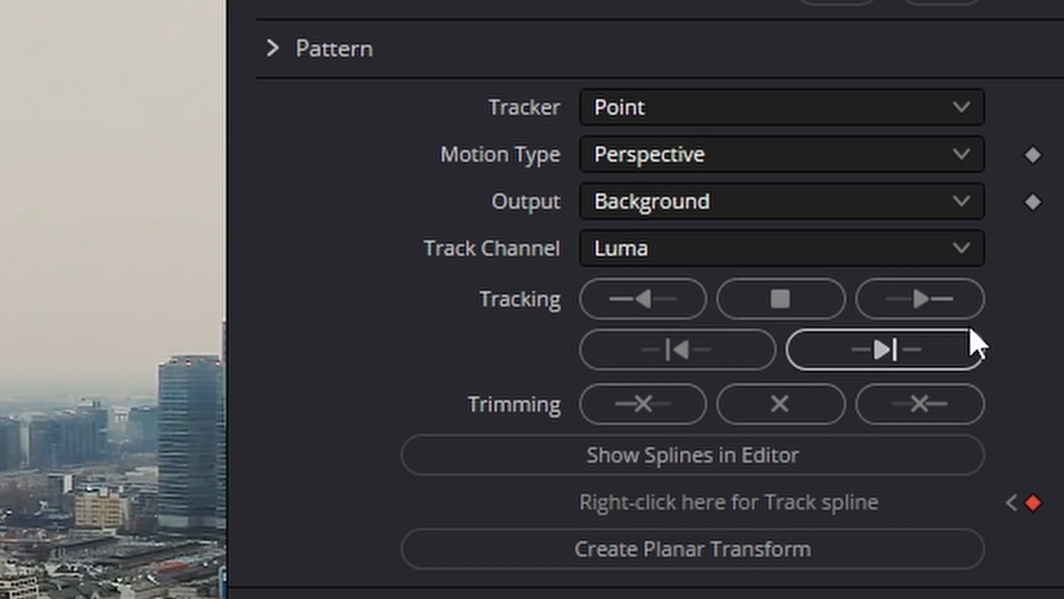
pyautogui.click(925, 304)
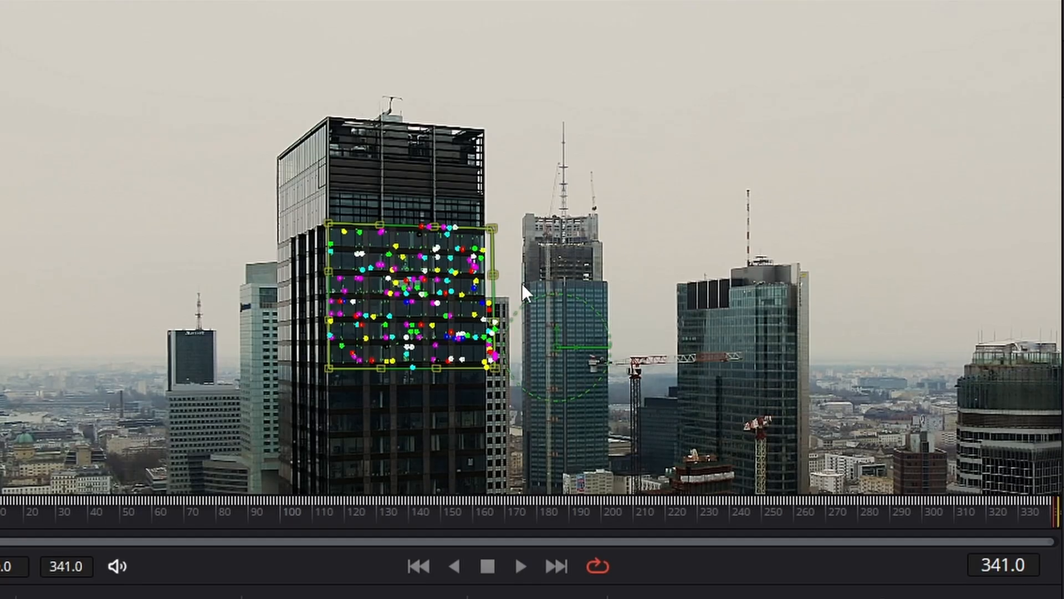
# Examine how well the tracked pattern's corners and edges fit the tower face at the last frame.
pyautogui.scroll(3, 494, 277)
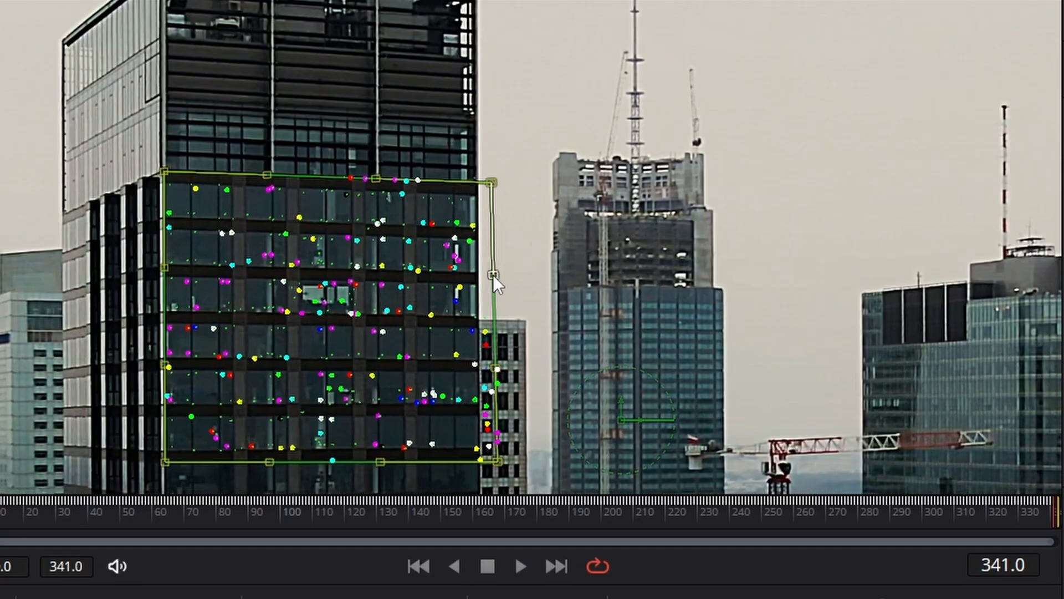
pyautogui.scroll(2, 493, 278)
pyautogui.scroll(-5, 494, 275)
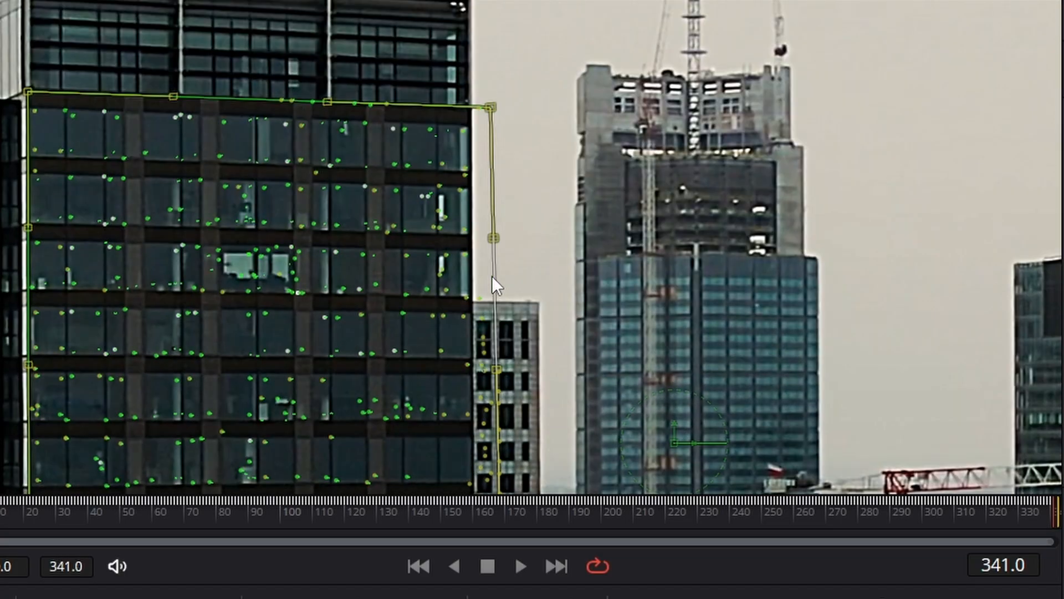
pyautogui.scroll(-1, 479, 333)
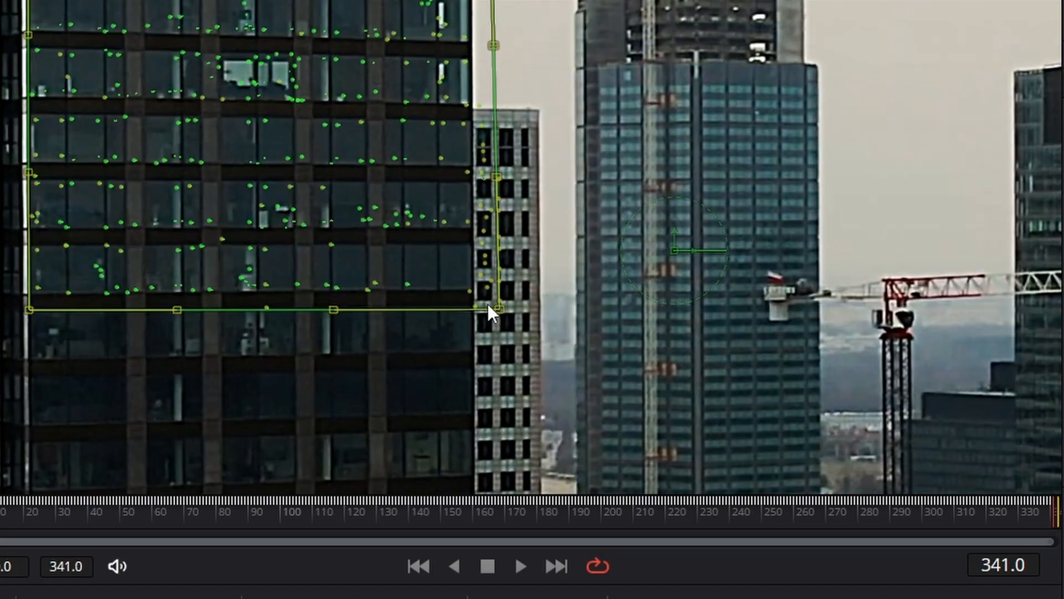
pyautogui.scroll(7, 478, 311)
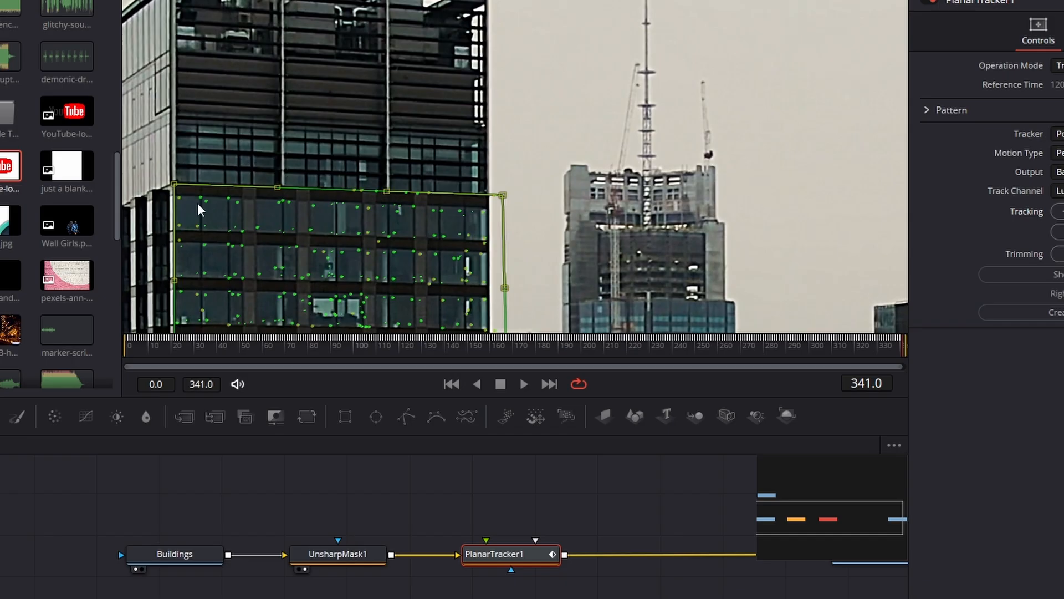
pyautogui.scroll(-6, 86, 333)
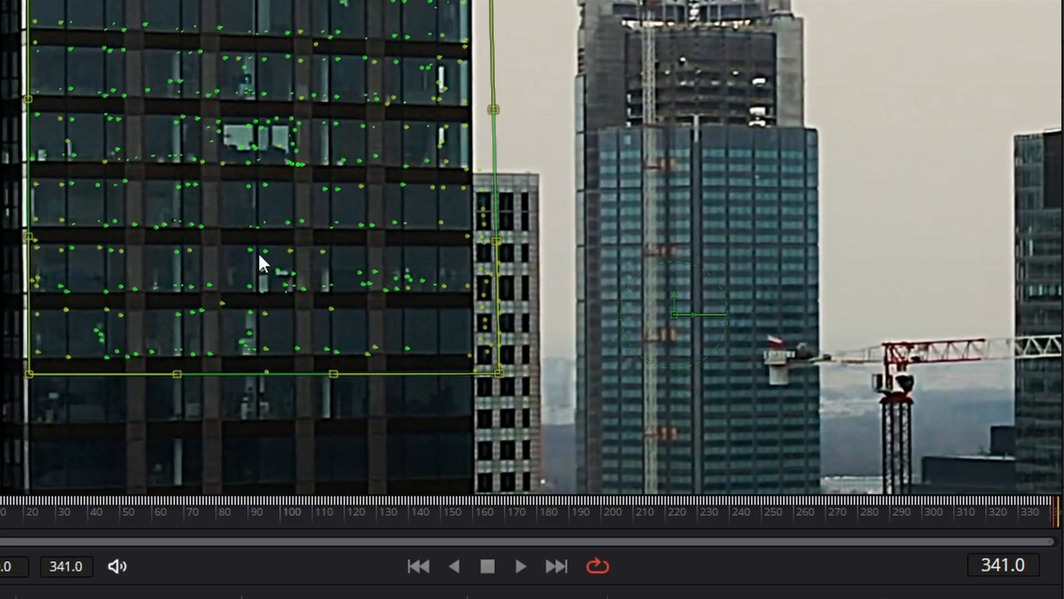
pyautogui.scroll(2, 455, 304)
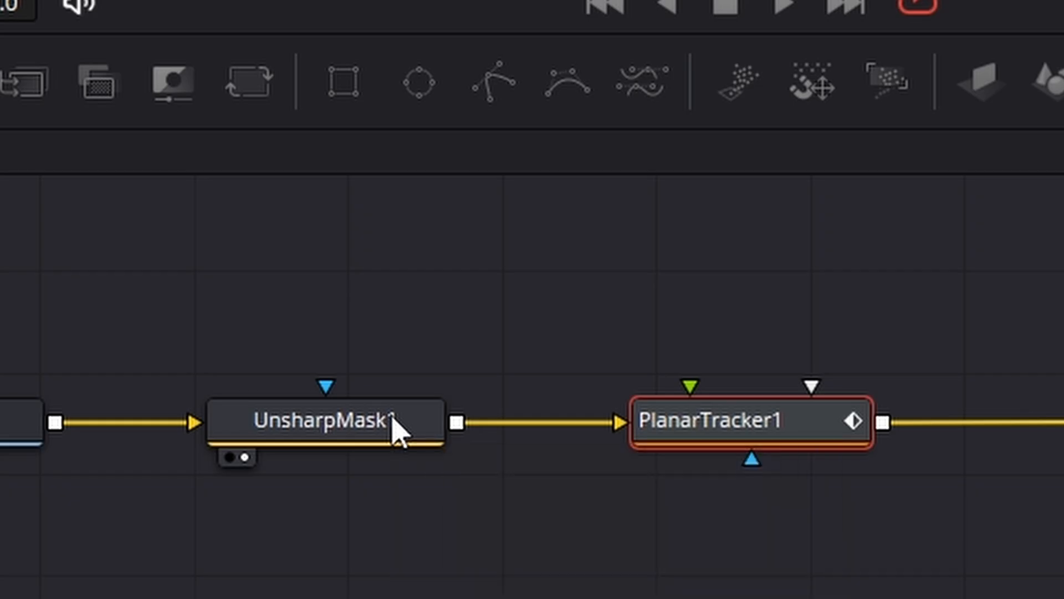
# Delete the Unsharp Mask node between Buildings and the planar tracker, and move the playhead to about frame 128.
pyautogui.click(395, 432)
pyautogui.press('Delete')
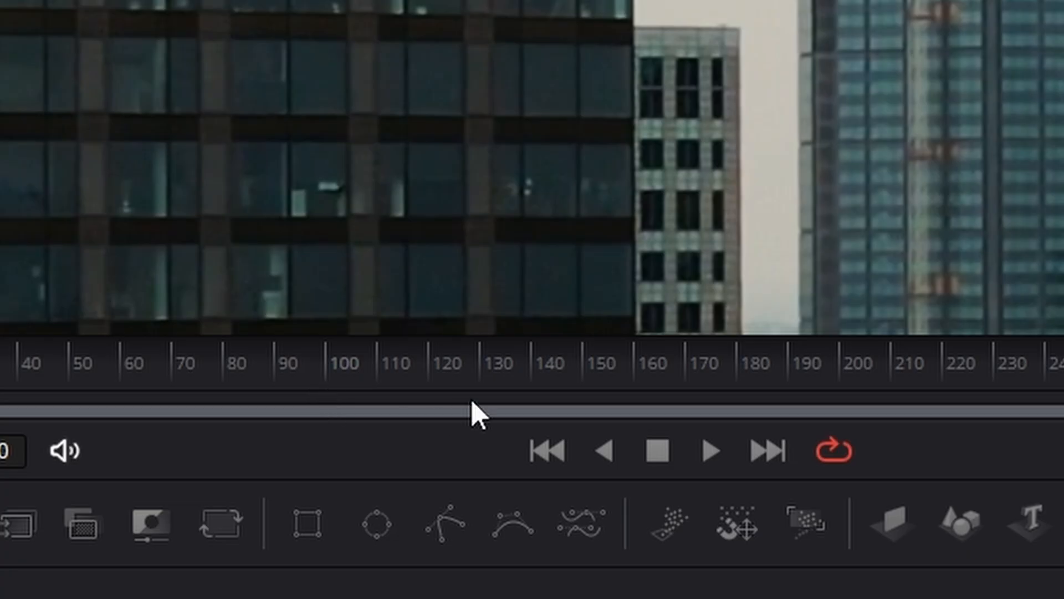
pyautogui.click(471, 398)
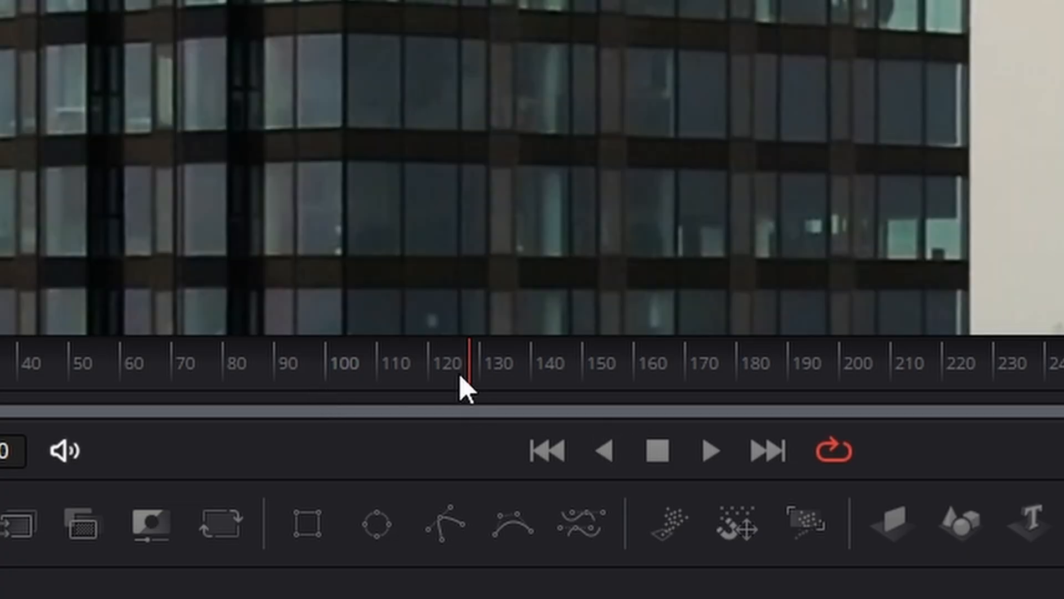
# Return the playhead to frame 120 and set PlanarTracker1's operation mode to Corner Pin.
pyautogui.moveTo(473, 382); pyautogui.dragTo(435, 381)
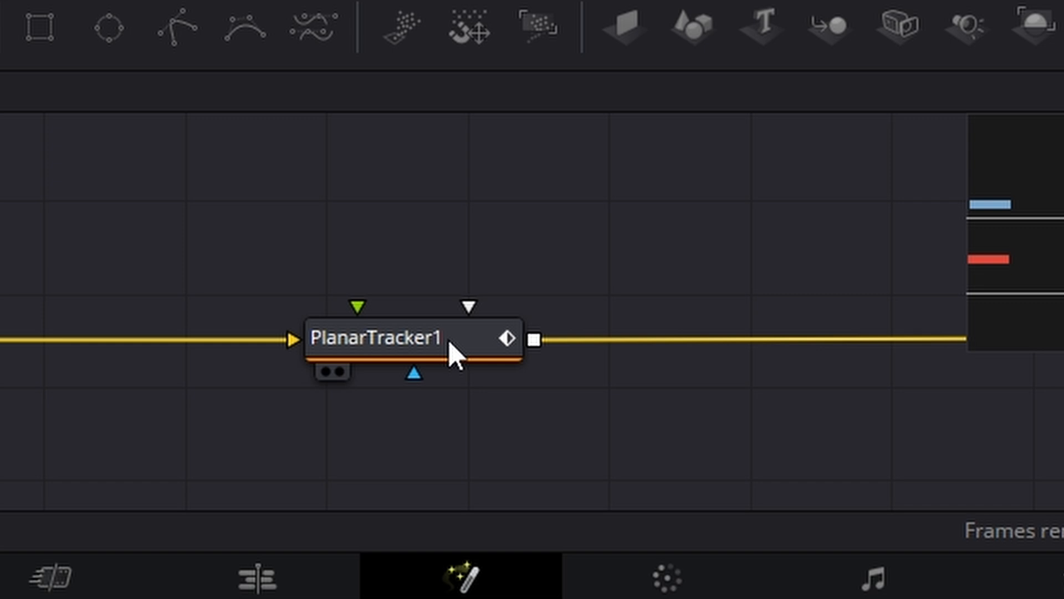
pyautogui.click(449, 343)
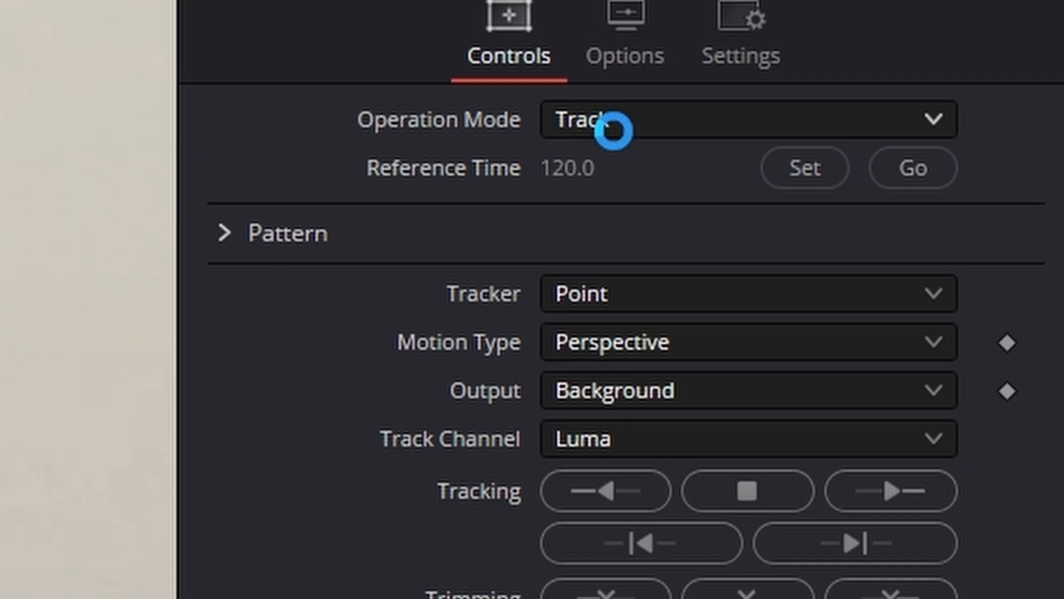
pyautogui.click(614, 123)
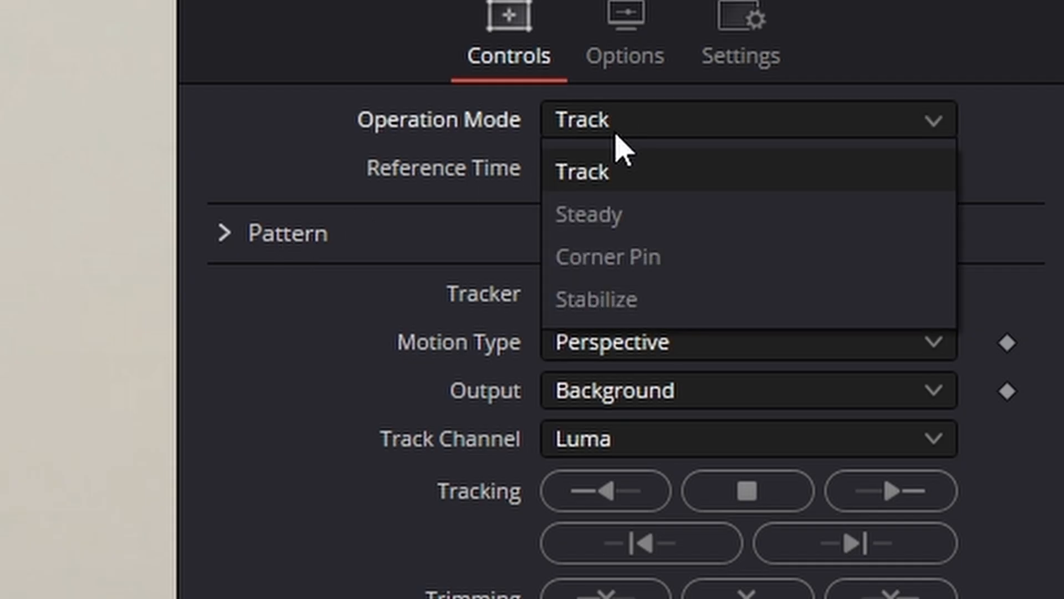
pyautogui.click(672, 260)
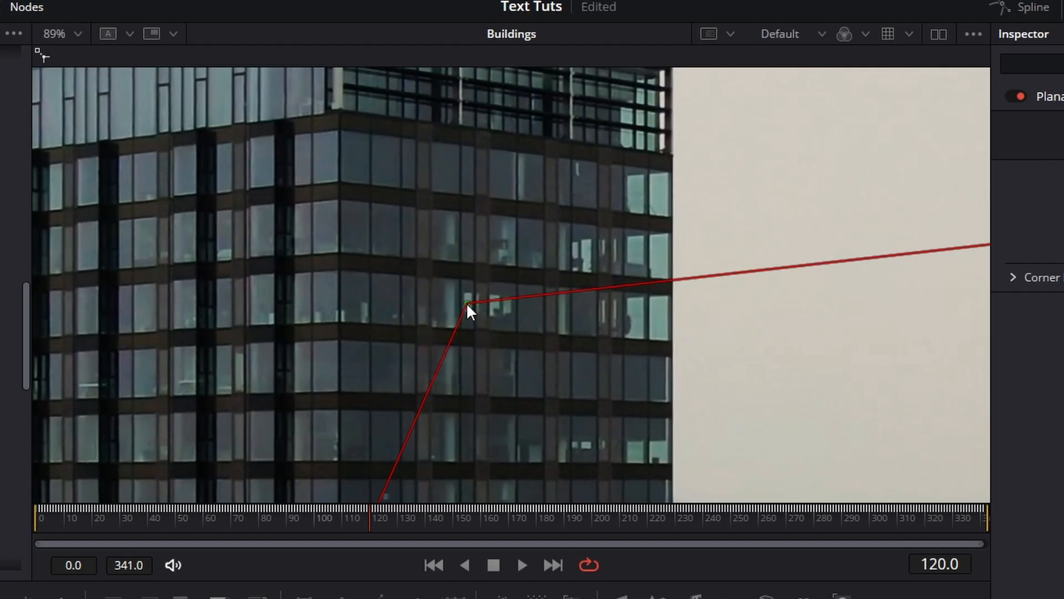
# Move the corner pin's top-left corner to the tower's vertical edge below the crown, and its two right corners roughly to the face's right edge.
pyautogui.moveTo(467, 303); pyautogui.dragTo(340, 113)
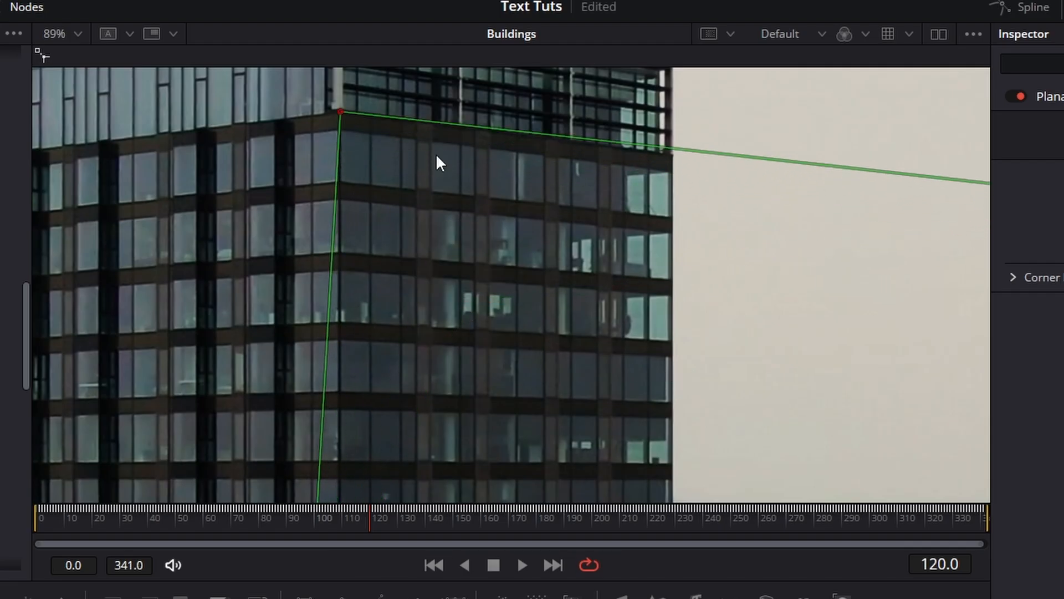
pyautogui.scroll(-5, 624, 297)
pyautogui.moveTo(782, 272); pyautogui.dragTo(641, 249)
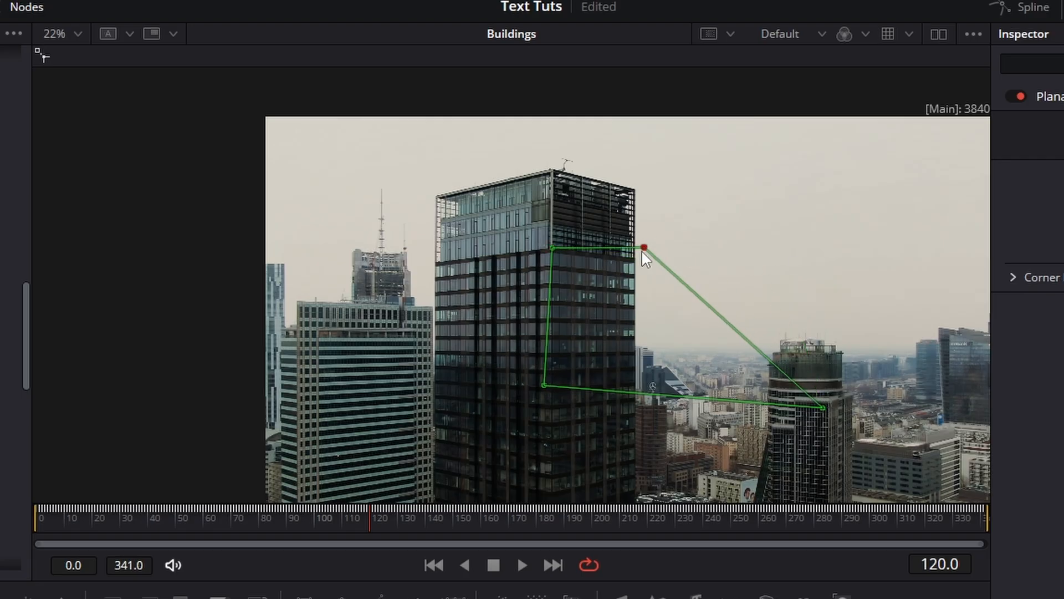
pyautogui.moveTo(823, 408); pyautogui.dragTo(650, 298)
# Refine the corner pin's bottom-right corner so it sits exactly on the tower's right edge along a floor line.
pyautogui.scroll(5, 636, 381)
pyautogui.scroll(2, 677, 311)
pyautogui.scroll(-5, 724, 378)
pyautogui.scroll(5, 871, 372)
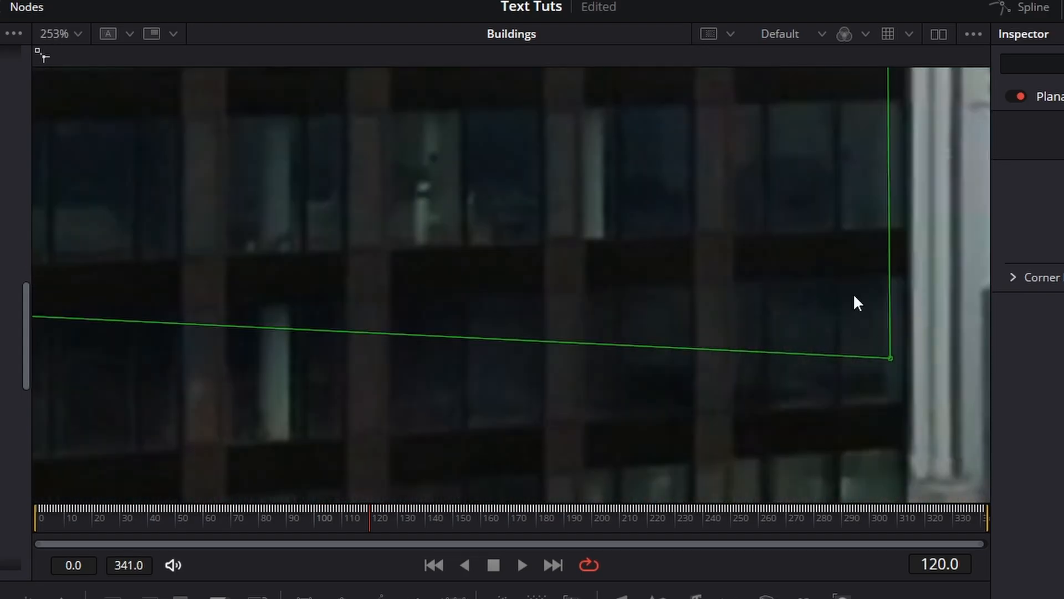
pyautogui.moveTo(890, 359); pyautogui.dragTo(912, 274)
pyautogui.scroll(-5, 911, 277)
# Refine the corner pin's top-right and top-left corners to match the tower face's upper corners below the crown.
pyautogui.scroll(5, 927, 221)
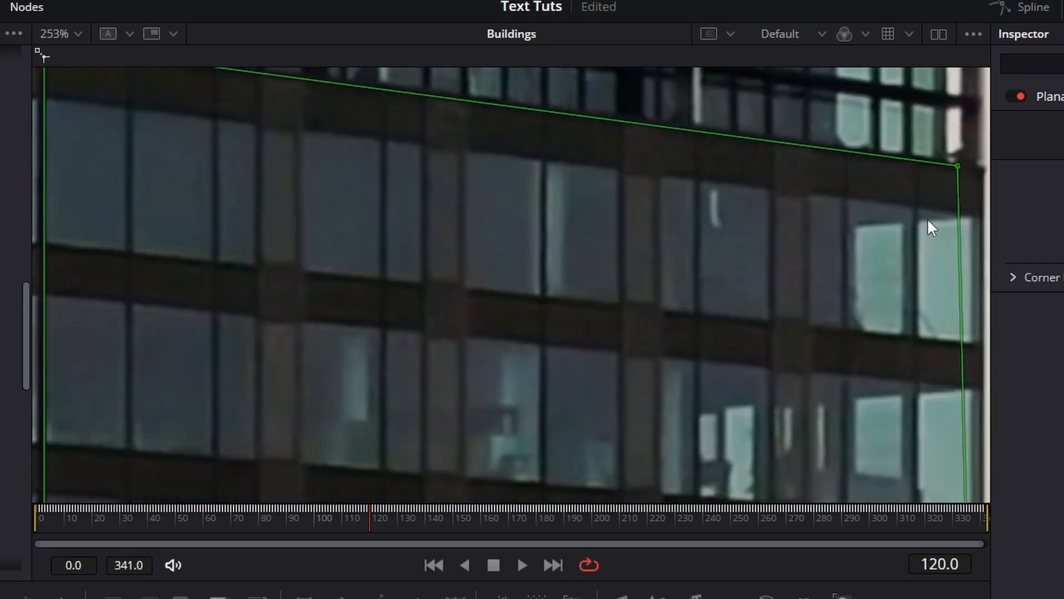
pyautogui.scroll(-4, 928, 220)
pyautogui.scroll(4, 943, 214)
pyautogui.moveTo(874, 185); pyautogui.dragTo(903, 191)
pyautogui.scroll(-4, 875, 205)
pyautogui.scroll(5, 674, 150)
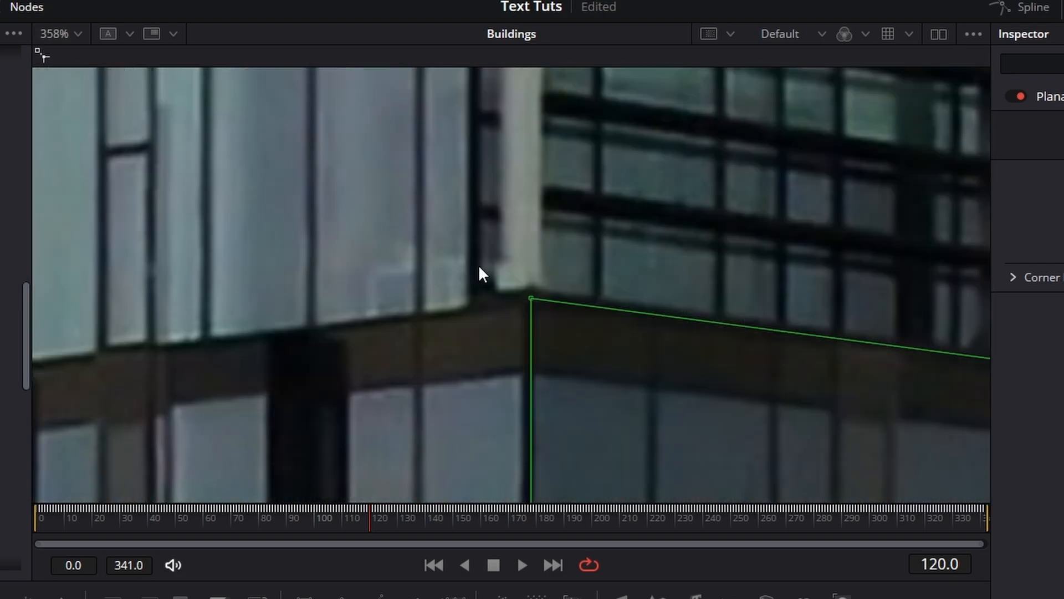
pyautogui.moveTo(531, 299); pyautogui.dragTo(530, 292)
pyautogui.scroll(-4, 574, 353)
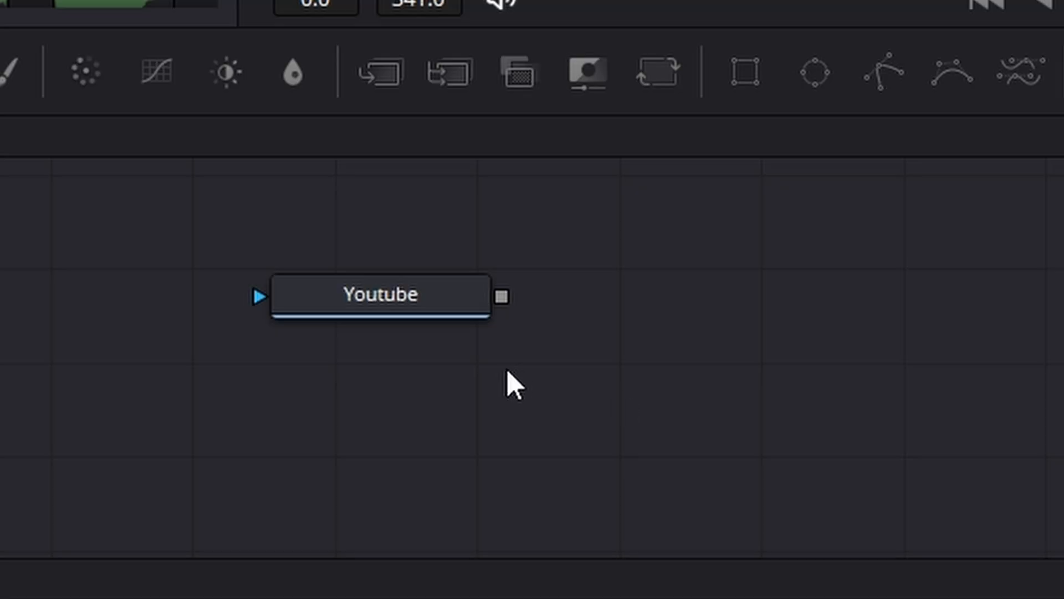
# Place the Youtube node above PlanarTracker1, connect its output to the tracker's green corner pin input, and show MediaOut1 in the viewer.
pyautogui.click(453, 316)
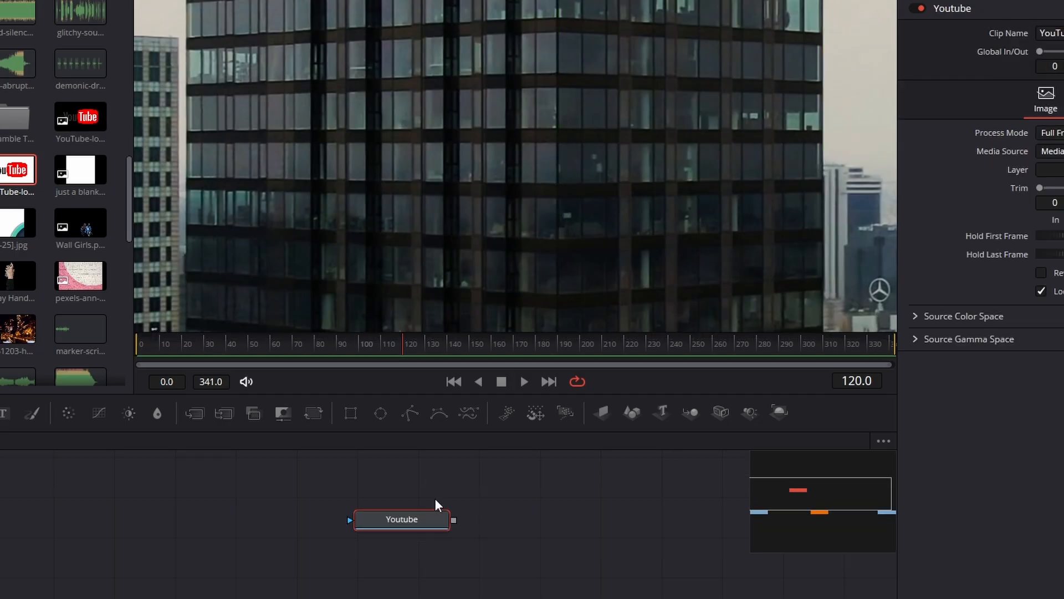
pyautogui.moveTo(421, 520); pyautogui.dragTo(489, 547)
pyautogui.scroll(-3, 561, 549)
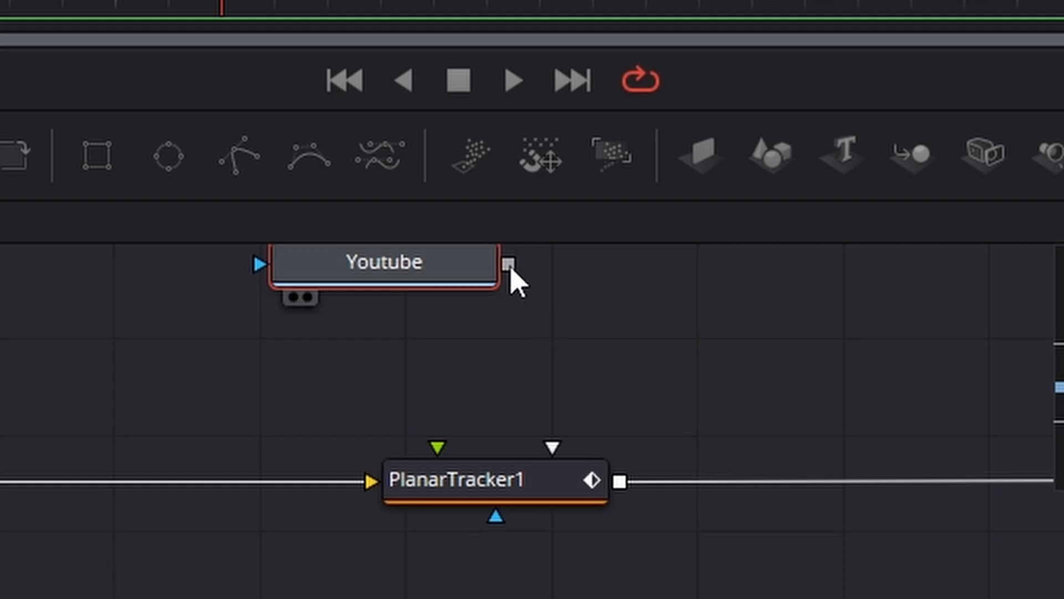
pyautogui.moveTo(511, 269); pyautogui.dragTo(444, 471)
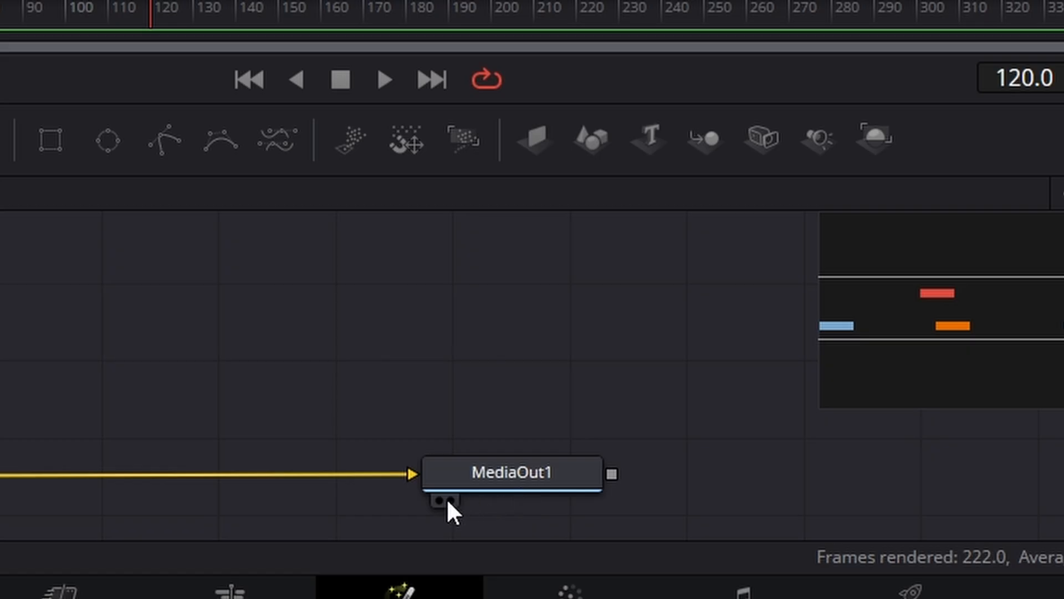
pyautogui.click(574, 558)
pyautogui.click(267, 474)
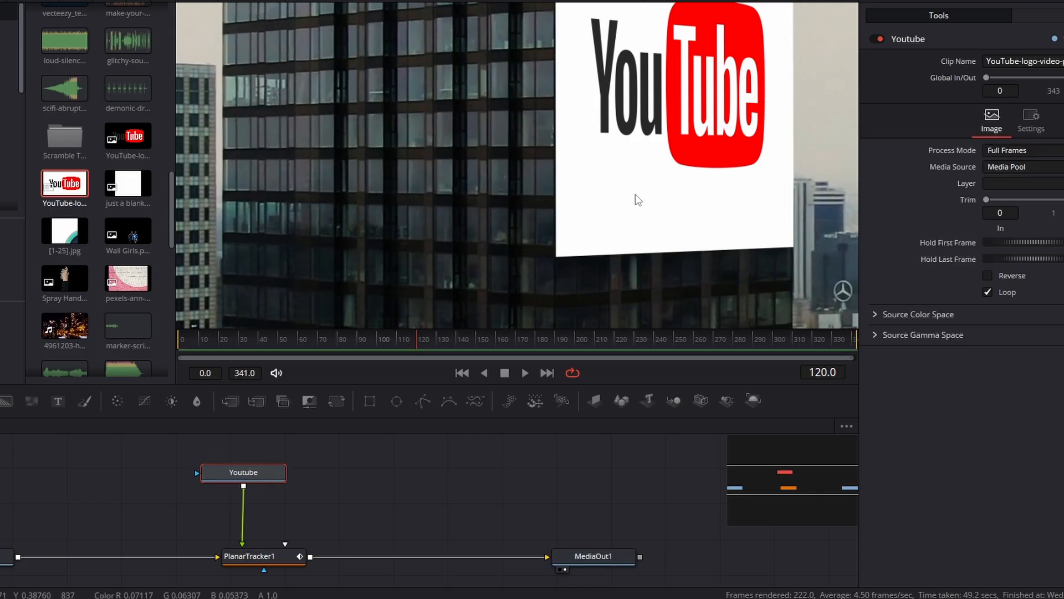
pyautogui.scroll(-3, 636, 194)
pyautogui.scroll(3, 654, 195)
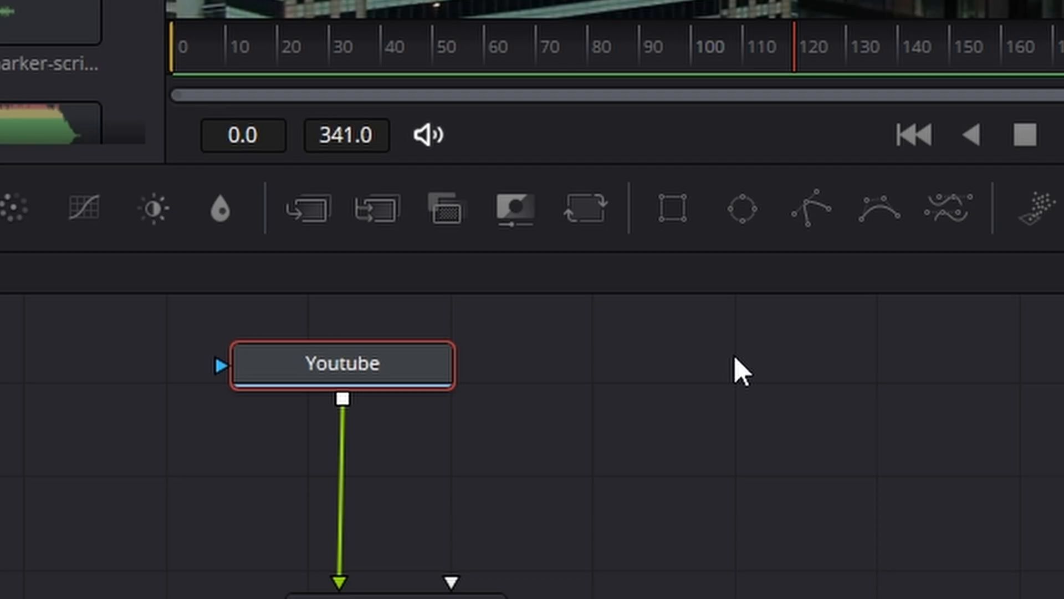
# Reduce PlanarTracker1's Blend to 0.693 to make the pinned logo semi-transparent.
pyautogui.scroll(-4, 732, 372)
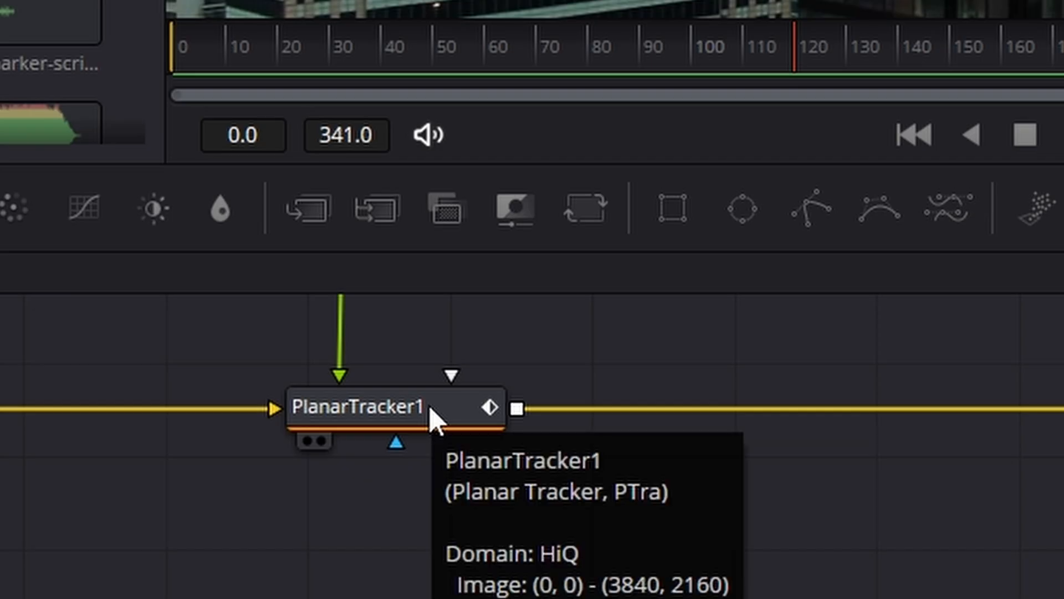
pyautogui.click(436, 421)
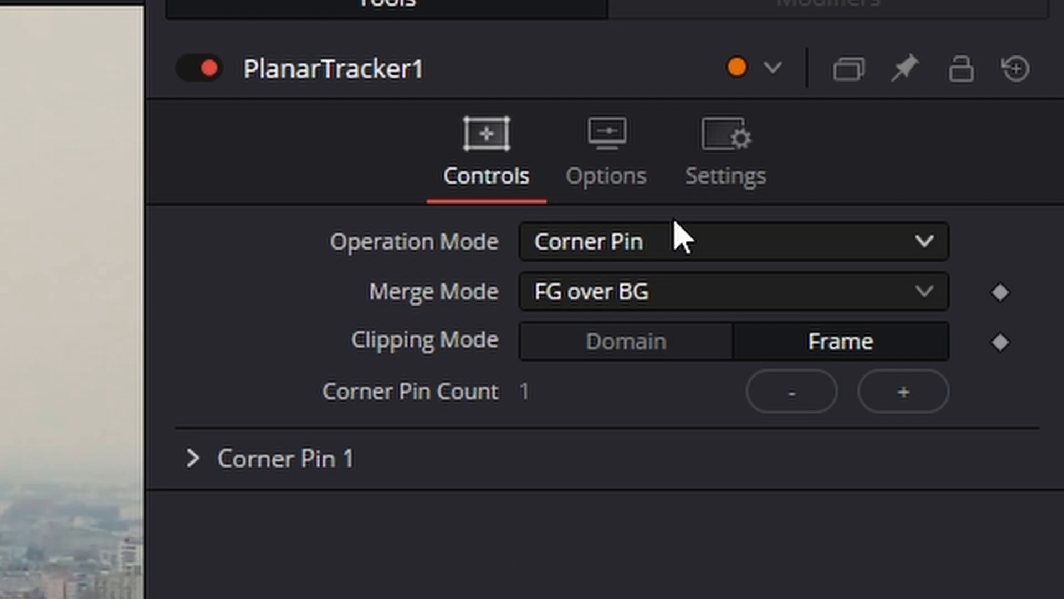
pyautogui.click(744, 159)
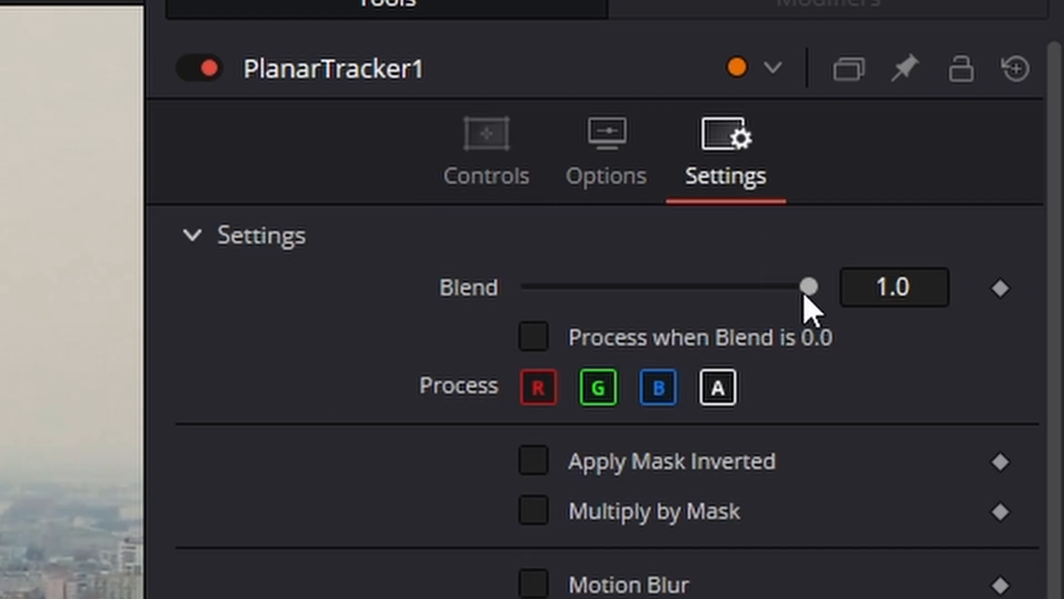
pyautogui.moveTo(808, 289); pyautogui.dragTo(723, 291)
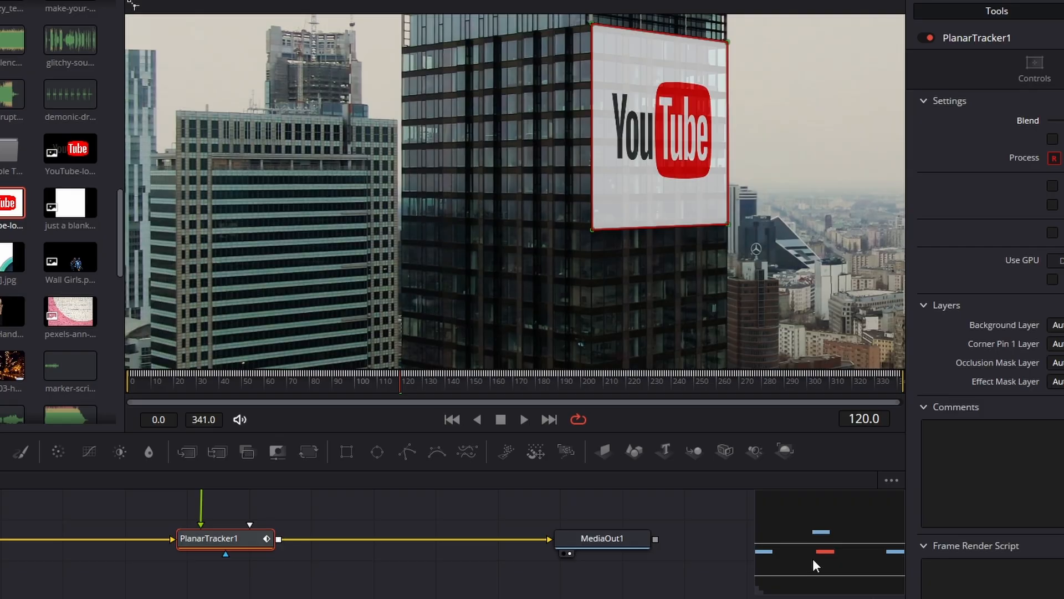
pyautogui.moveTo(814, 559); pyautogui.dragTo(812, 537)
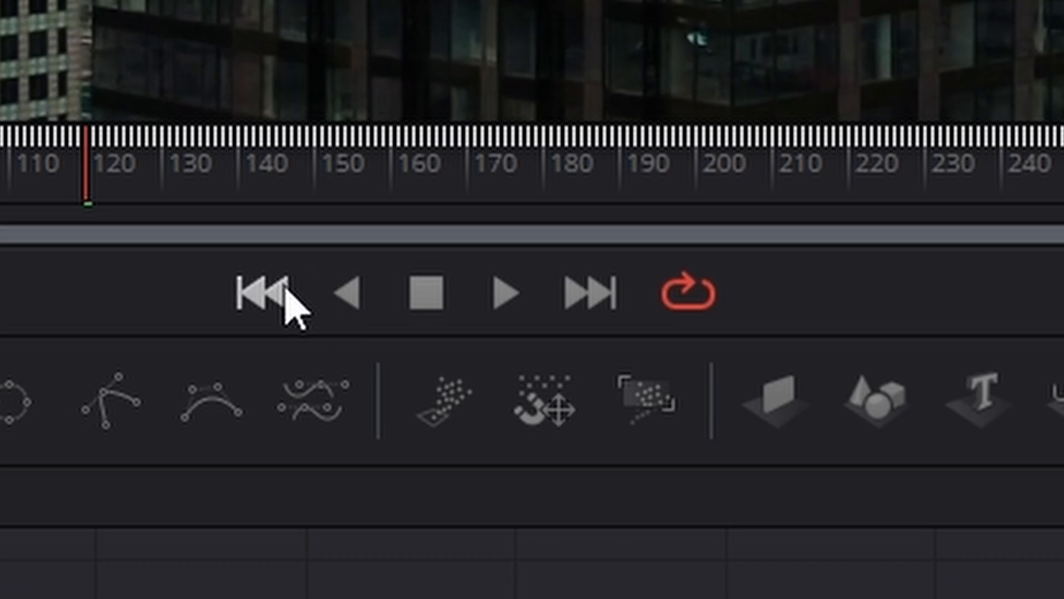
# At frame 0, keyframe all four Reference Time Positions of Corner Pin 1.
pyautogui.click(286, 291)
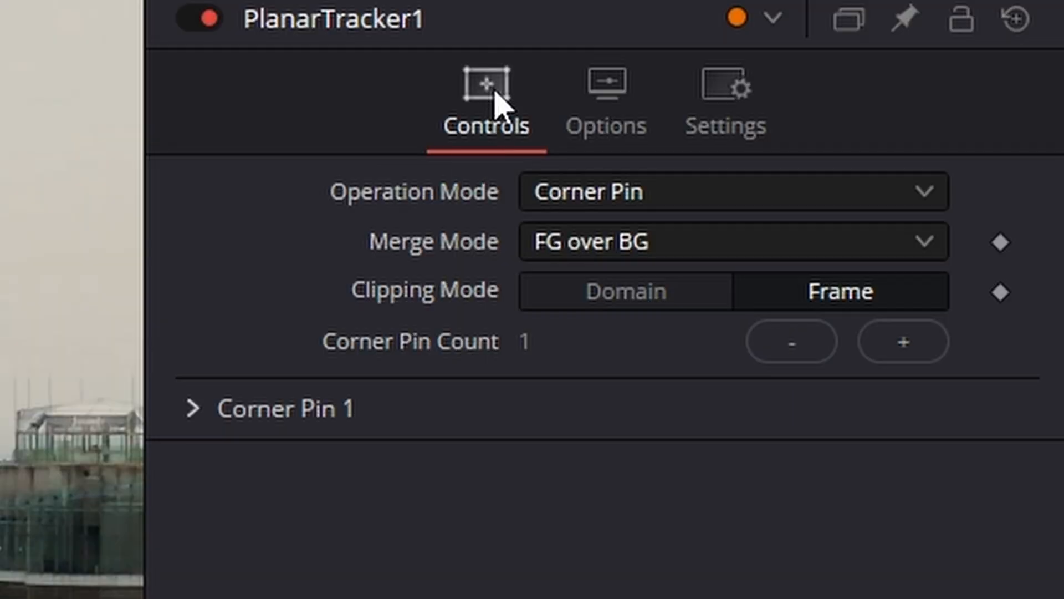
pyautogui.click(191, 409)
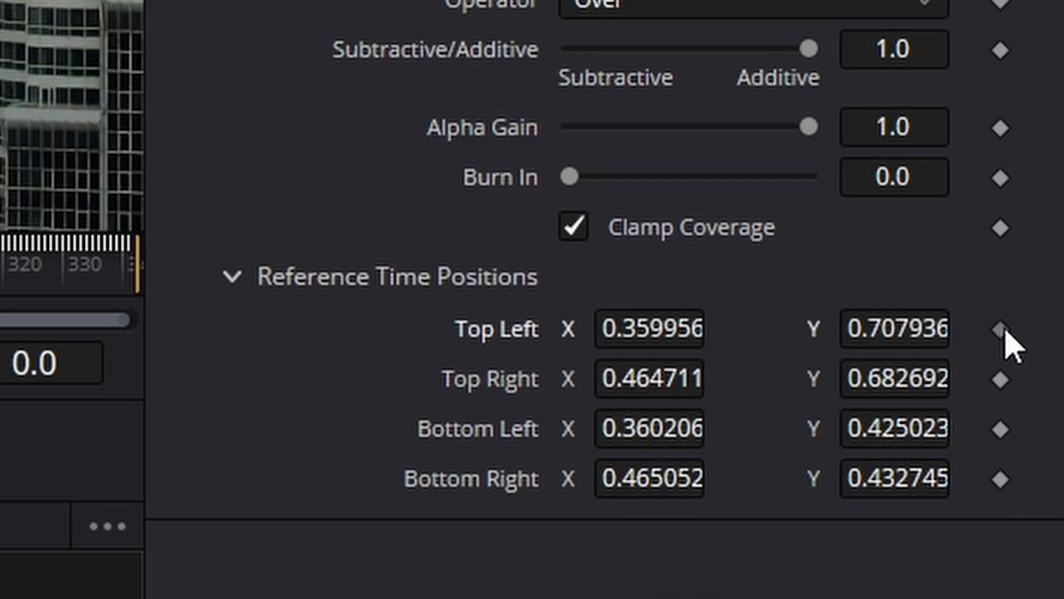
pyautogui.click(1001, 329)
pyautogui.click(1001, 380)
pyautogui.click(1002, 429)
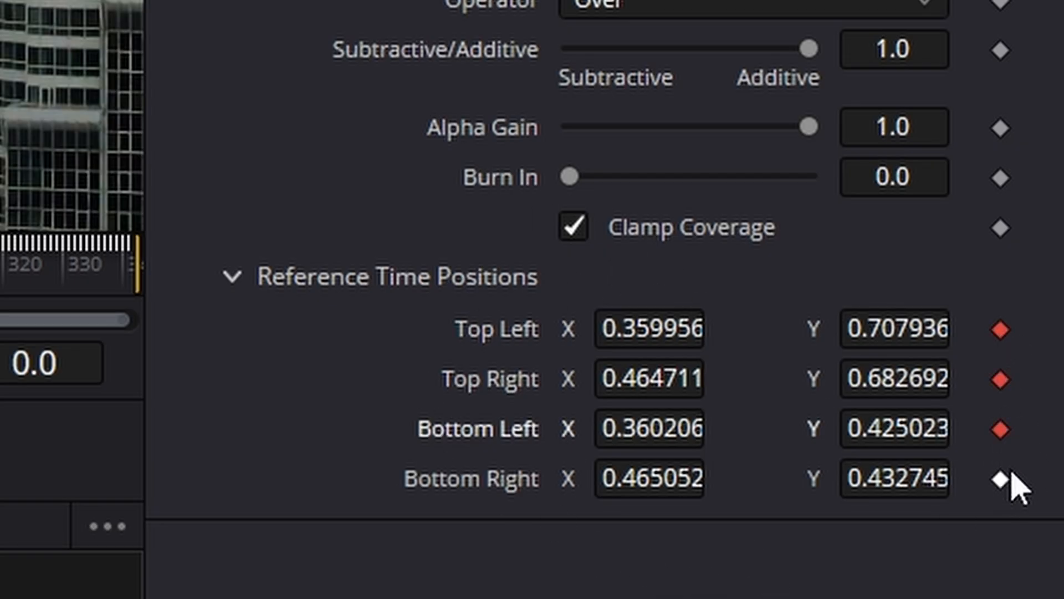
pyautogui.click(1007, 478)
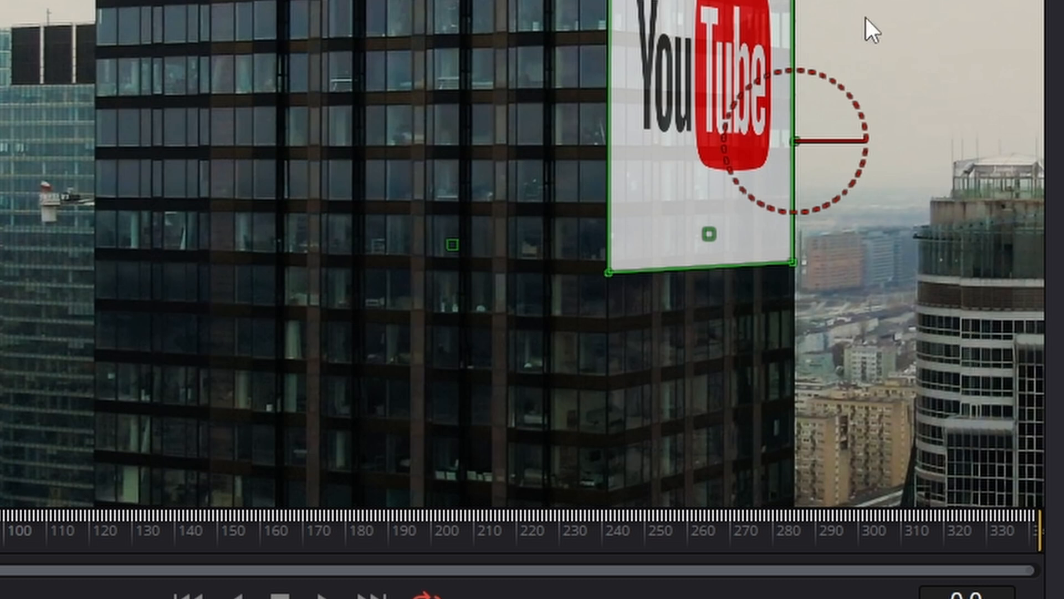
# At frame 0, move the corner pin's top-right corner outward onto the tower's right edge.
pyautogui.scroll(8, 866, 17)
pyautogui.scroll(5, 791, 37)
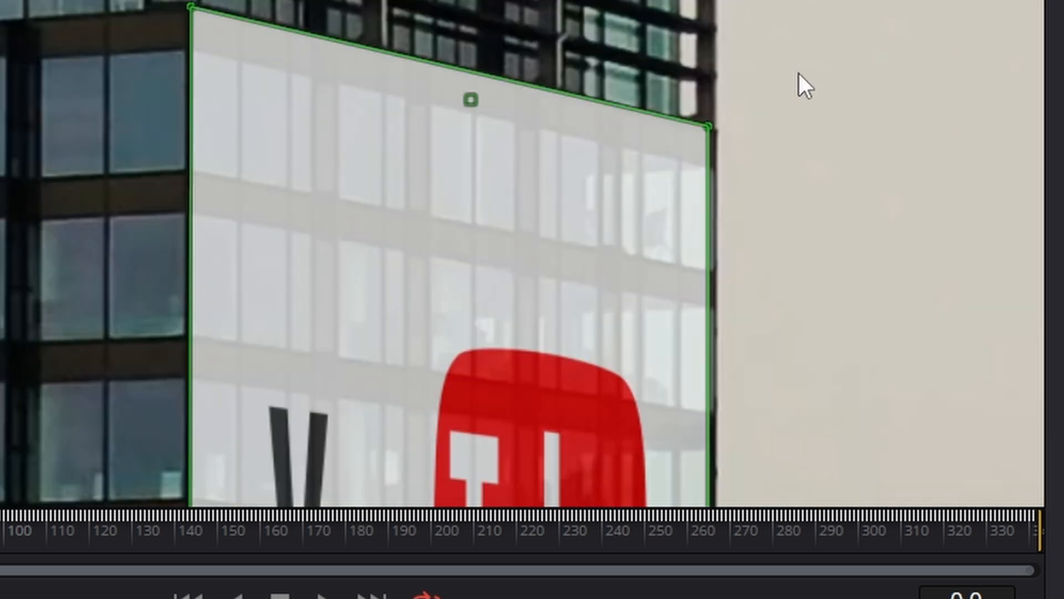
pyautogui.scroll(3, 804, 111)
pyautogui.scroll(5, 793, 194)
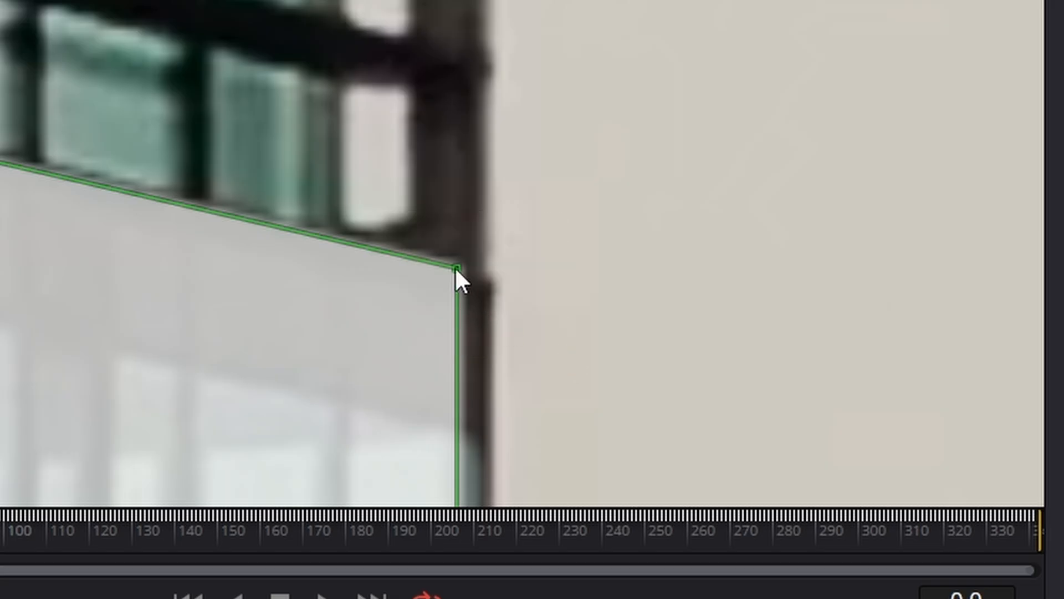
pyautogui.moveTo(455, 266); pyautogui.dragTo(490, 281)
# At frame 0, move the corner pin's bottom-right corner slightly outward and up toward the tower's right edge.
pyautogui.scroll(-5, 577, 311)
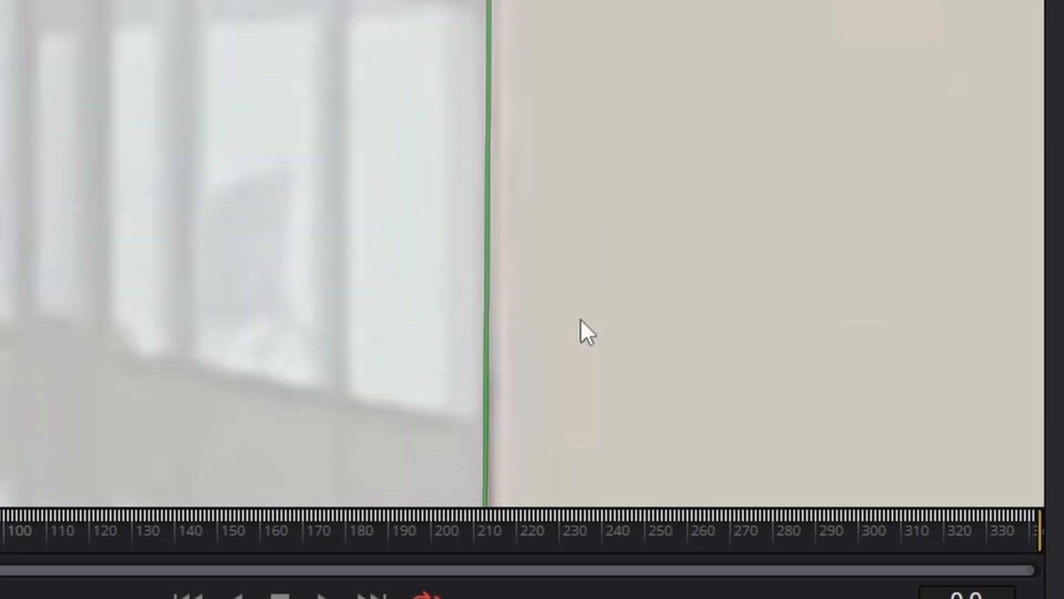
pyautogui.scroll(-5, 590, 336)
pyautogui.scroll(-5, 590, 337)
pyautogui.scroll(5, 618, 395)
pyautogui.scroll(-5, 618, 394)
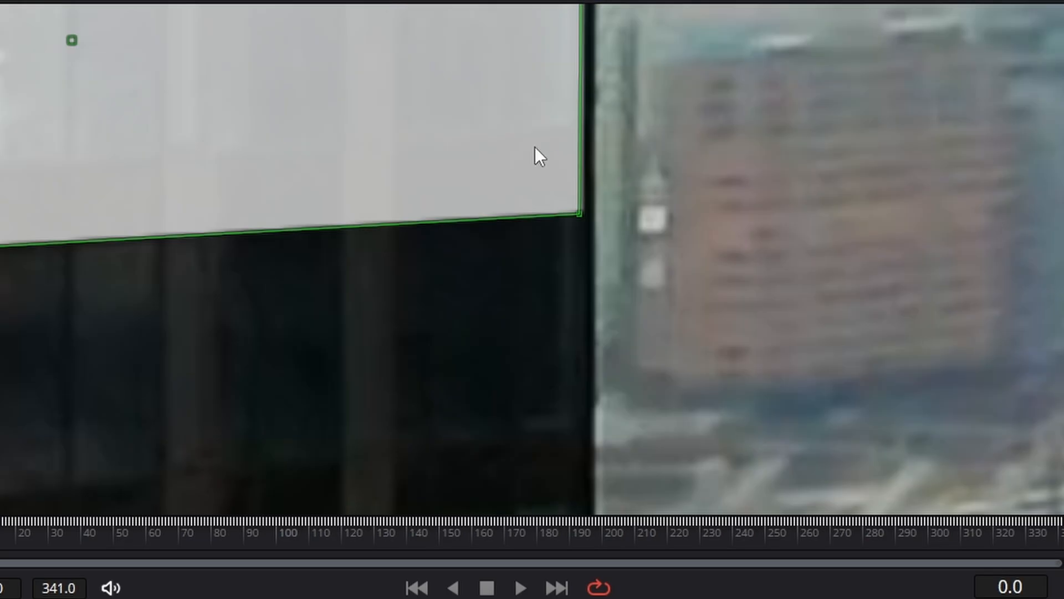
pyautogui.moveTo(583, 214)
pyautogui.mouseDown()
pyautogui.moveTo(587, 90)
pyautogui.moveTo(588, 198)
pyautogui.mouseUp()
# At frame 0, fine-adjust the corner pin's bottom-left corner against the tower's vertical edge.
pyautogui.scroll(-8, 693, 297)
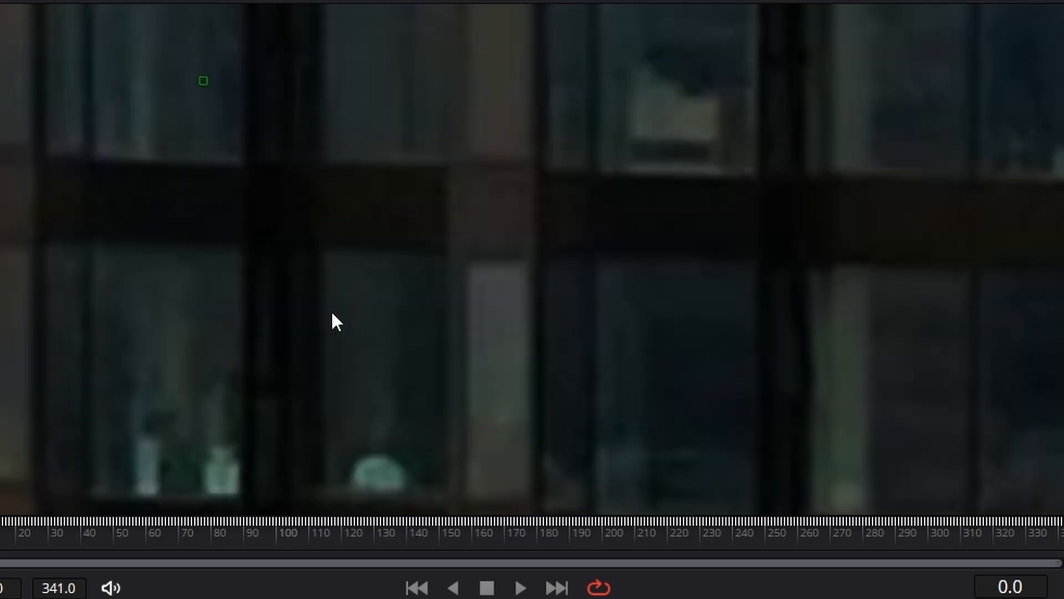
pyautogui.scroll(6, 1023, 346)
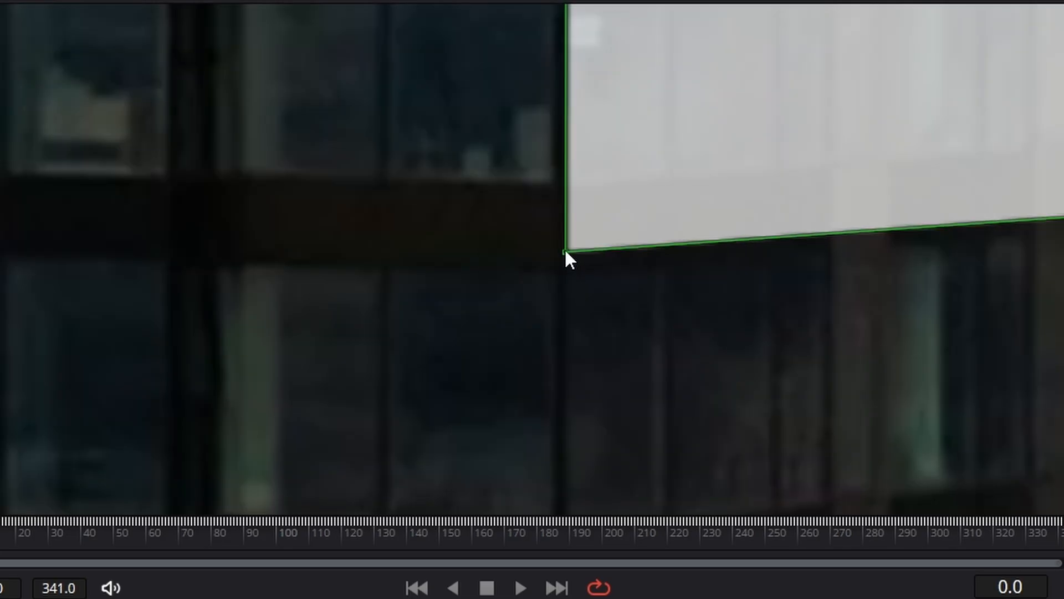